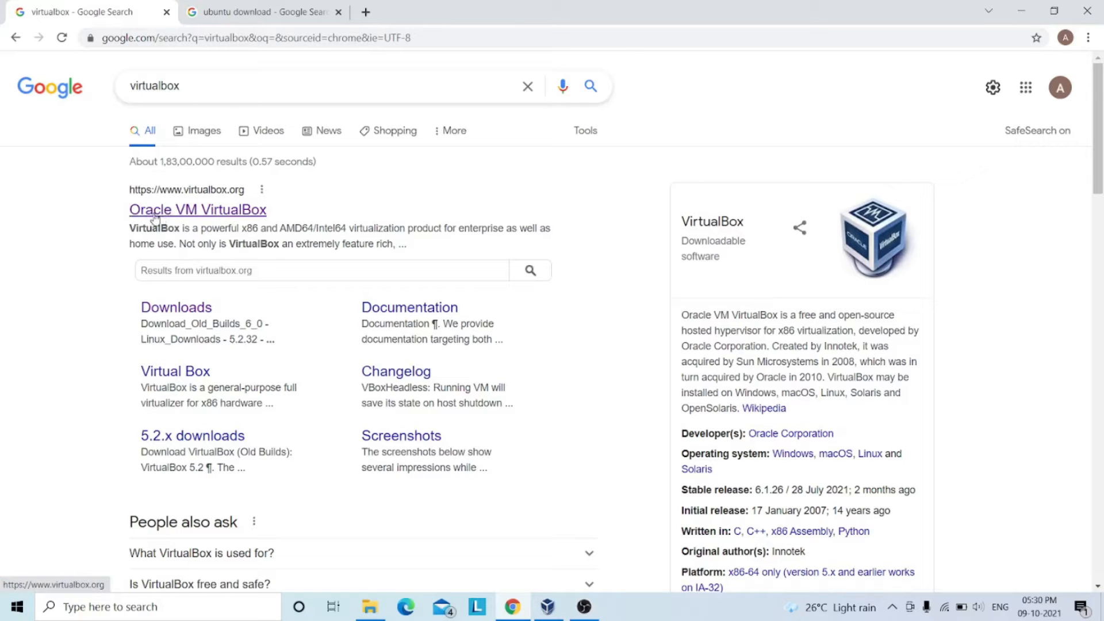
Start downloading the VirtualBox 6.1.26 installer for Windows hosts from the VirtualBox website, and cancel the download.
click(198, 211)
click(56, 237)
double_click(182, 309)
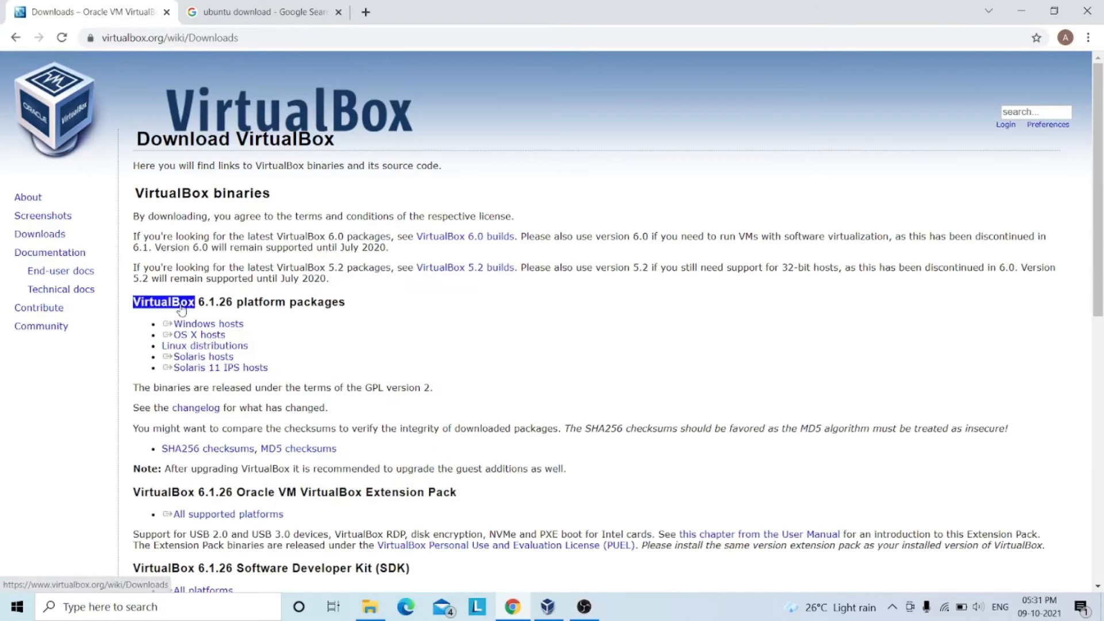
triple_click(213, 327)
click(221, 328)
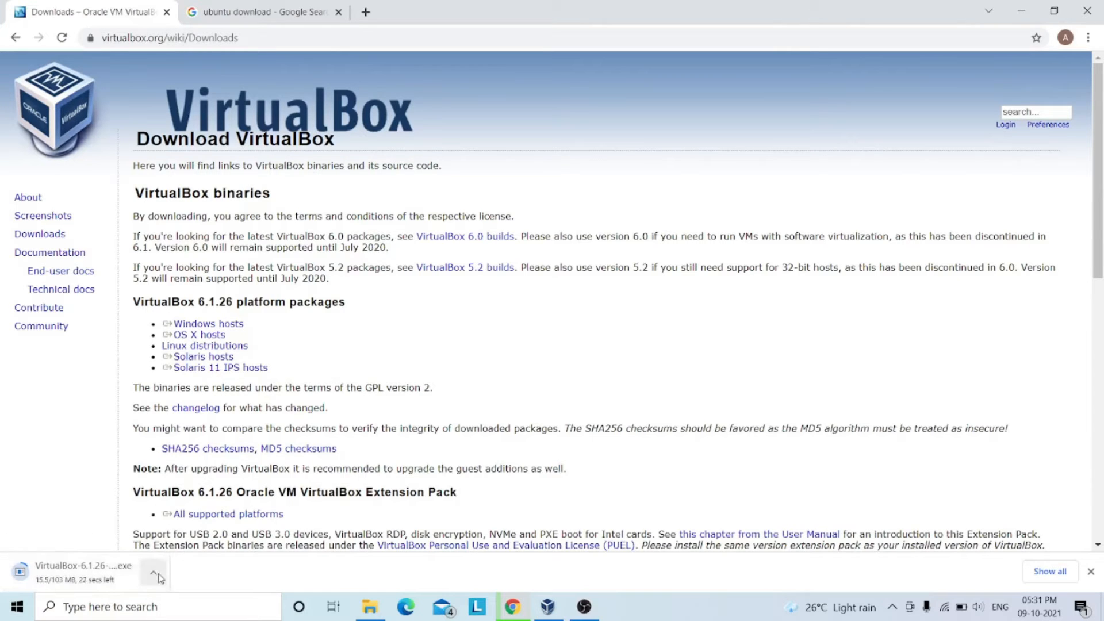
click(159, 573)
click(168, 549)
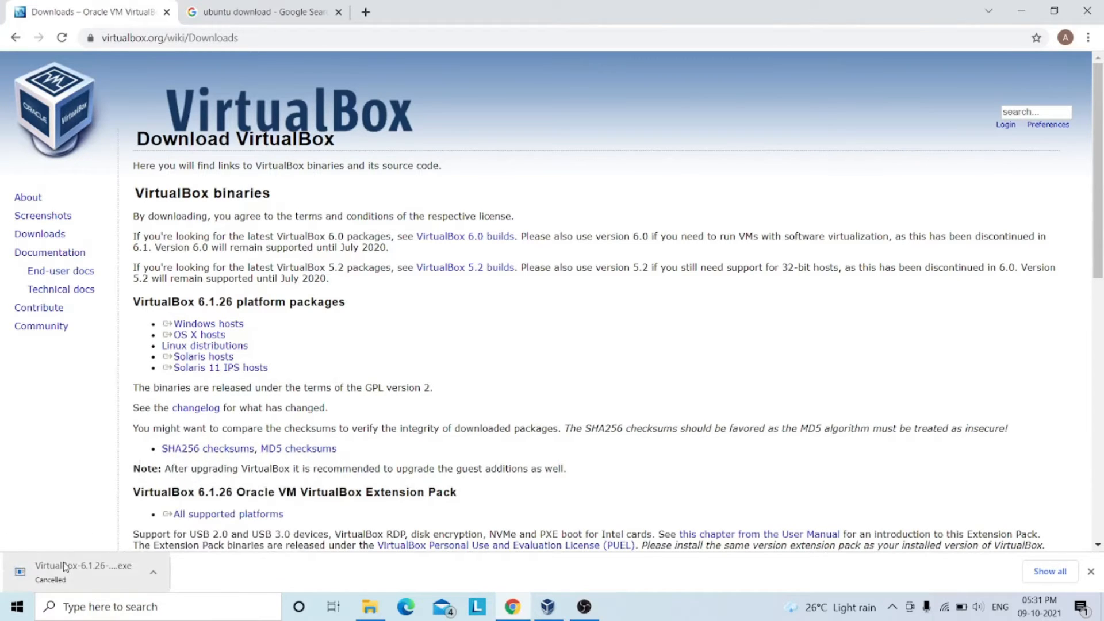
Start downloading the Ubuntu Desktop 20.04 LTS disc image from the Ubuntu website, and cancel the download.
click(256, 7)
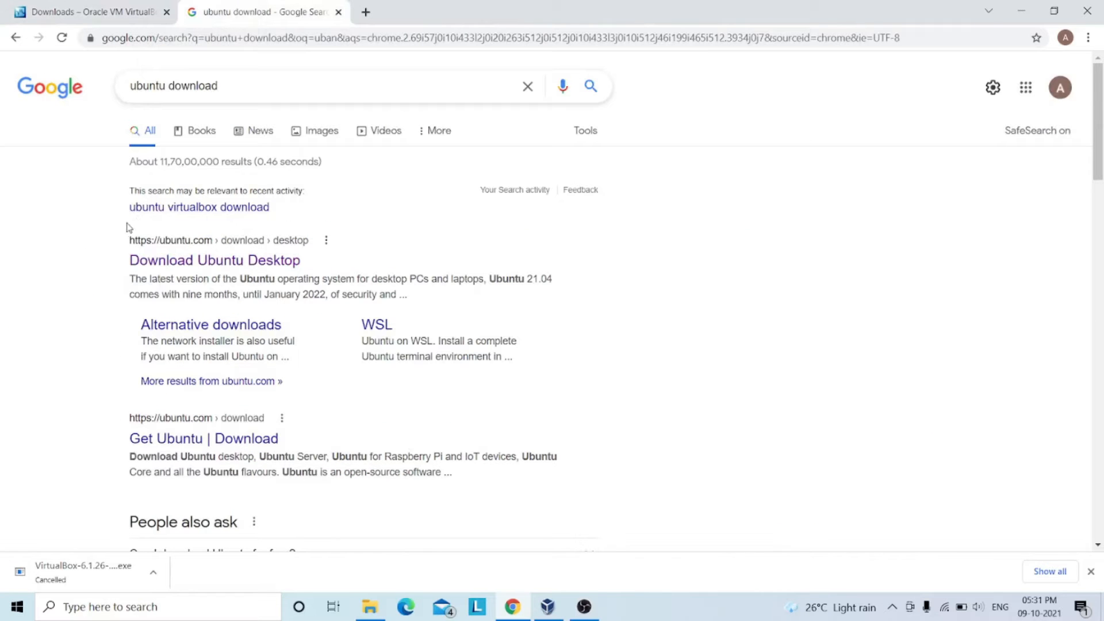
click(175, 261)
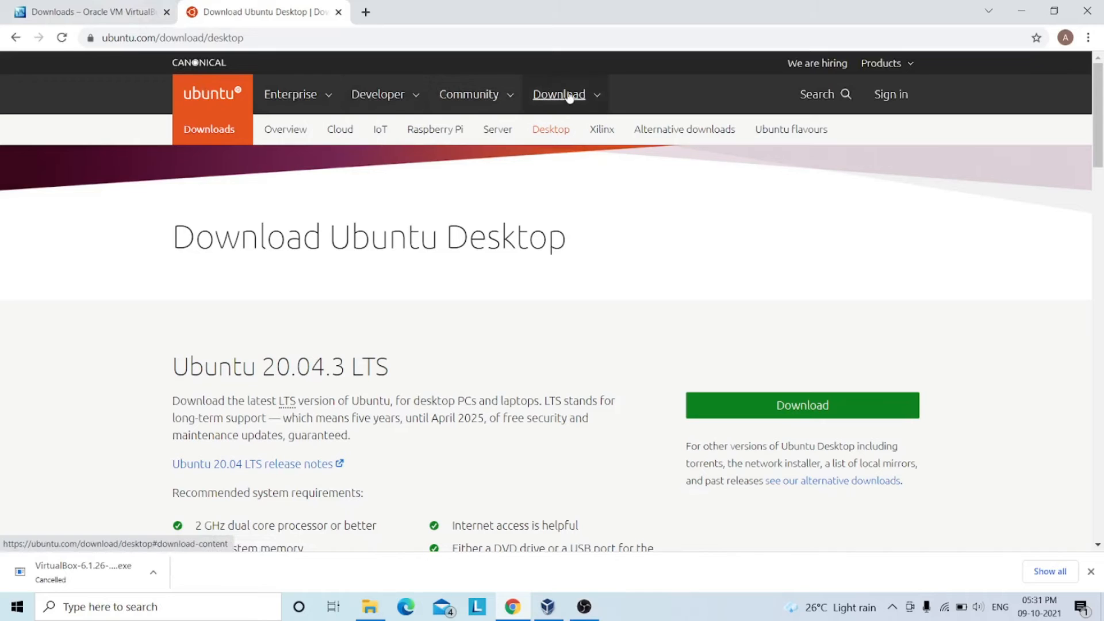
click(567, 92)
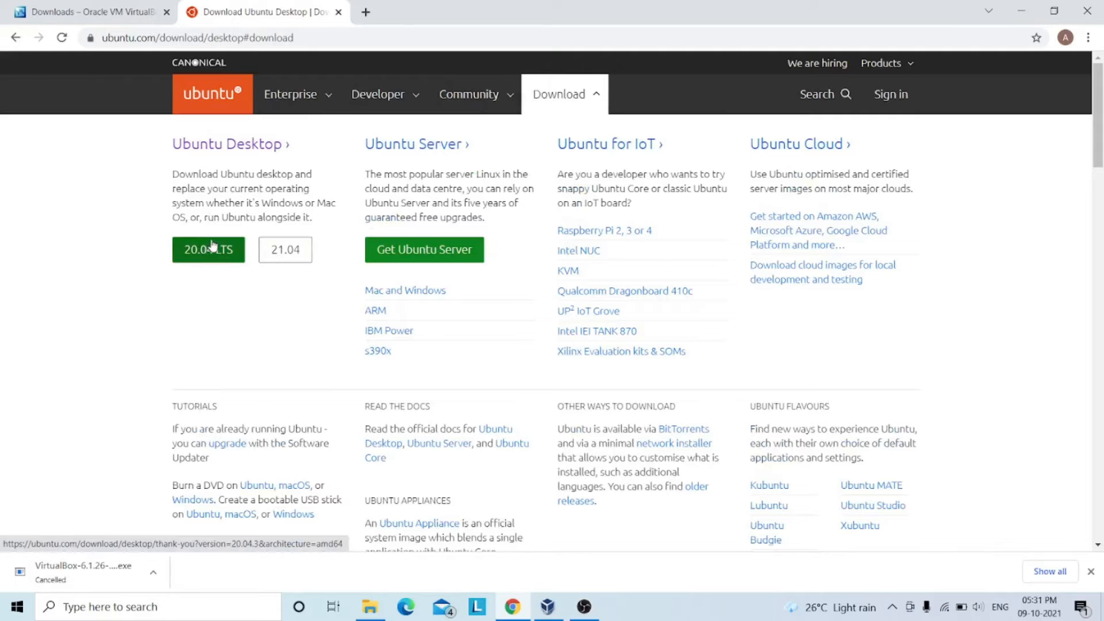
click(211, 247)
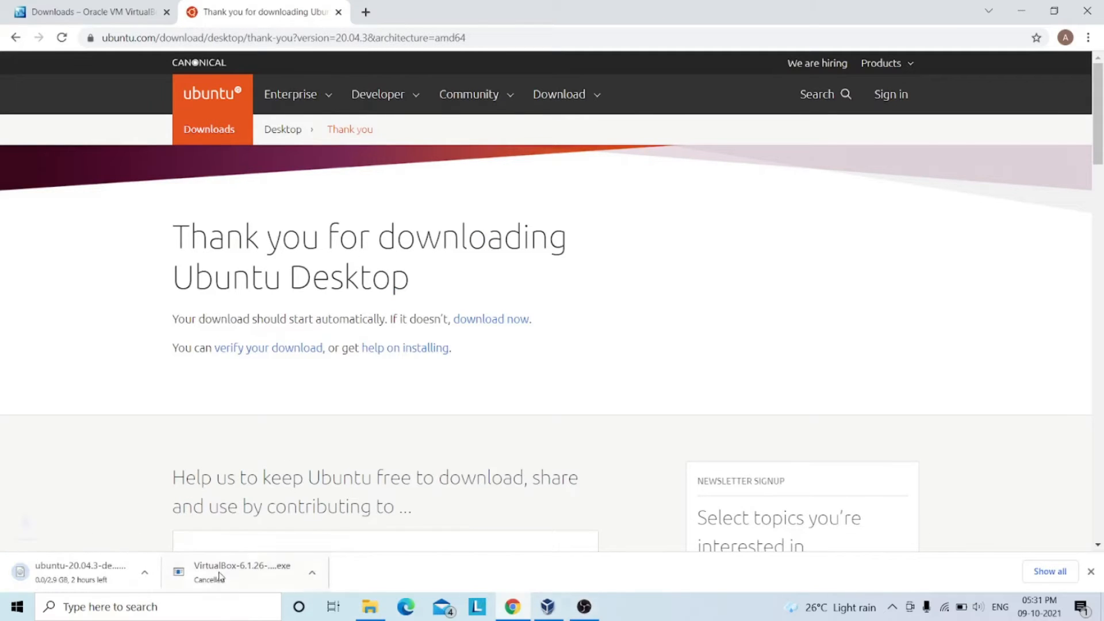
click(153, 572)
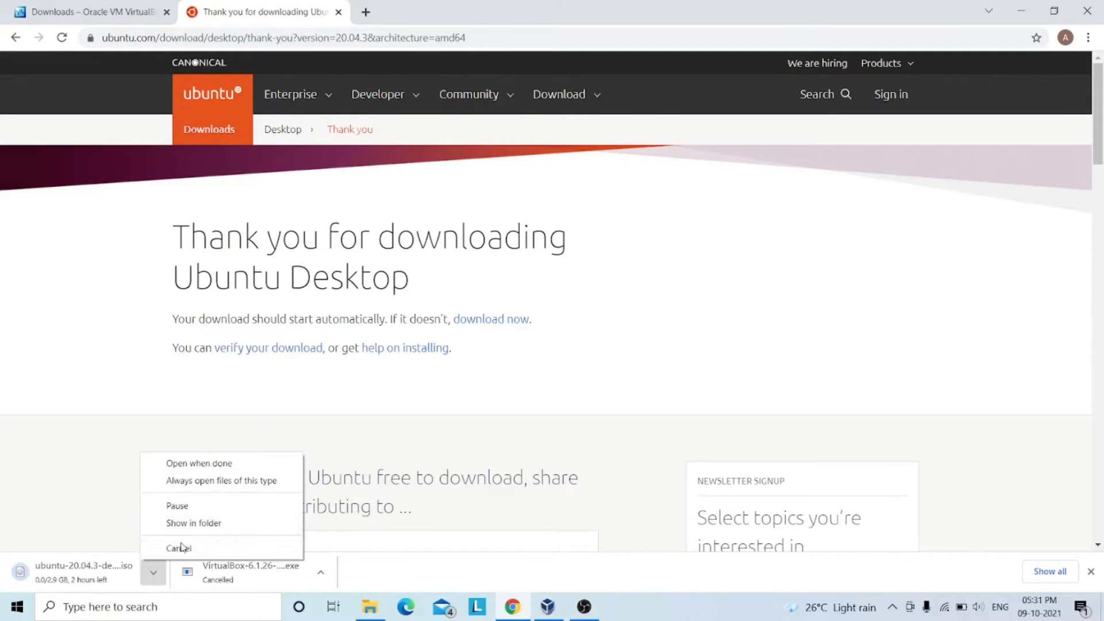
click(173, 547)
Switch to VirtualBox and set up a new virtual machine named ubantu with type Linux and version Ubuntu (64-bit).
click(546, 608)
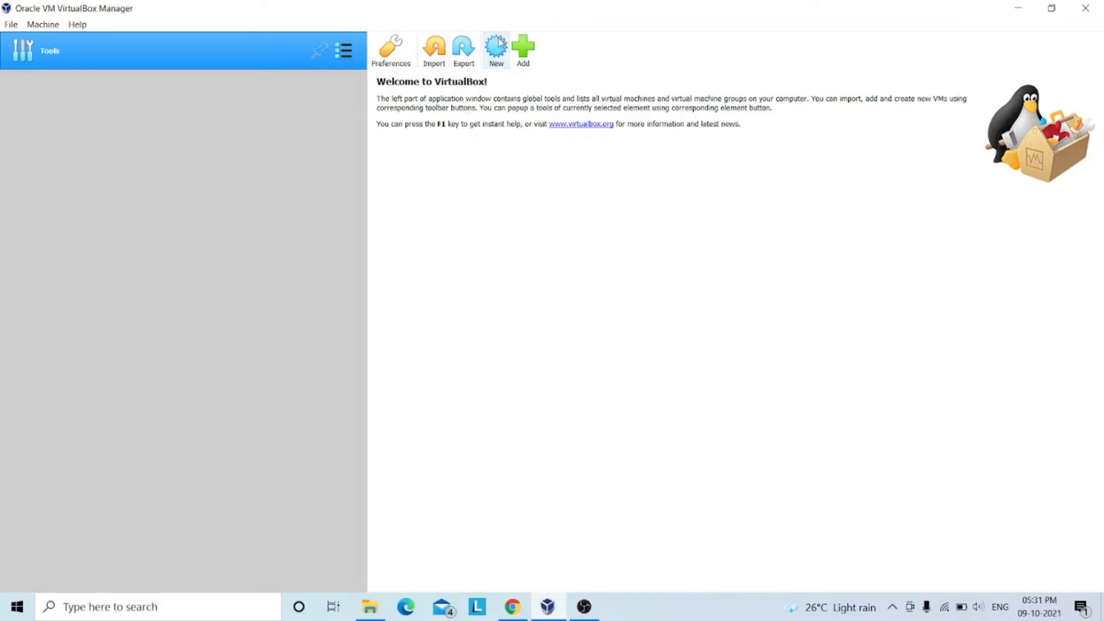
click(498, 46)
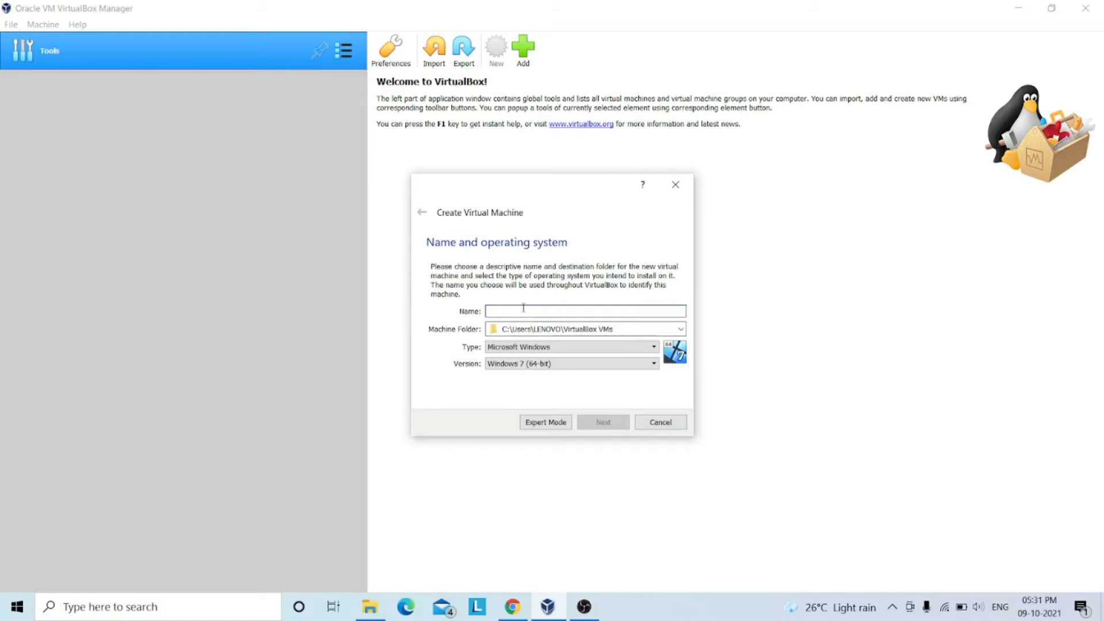
text(ubantu)
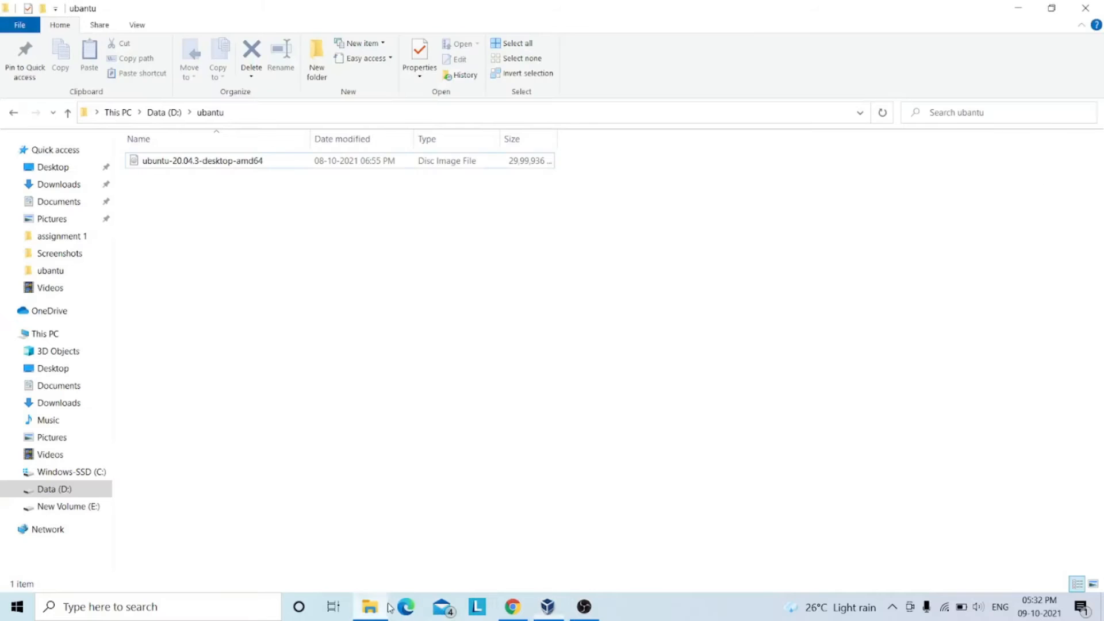
click(370, 606)
click(547, 607)
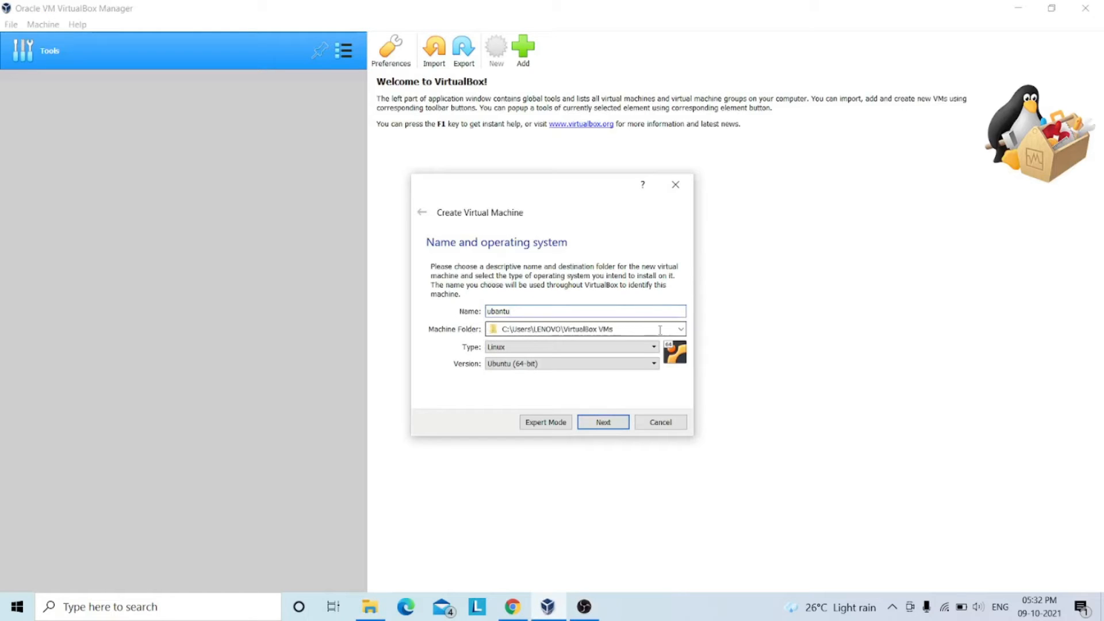
click(604, 423)
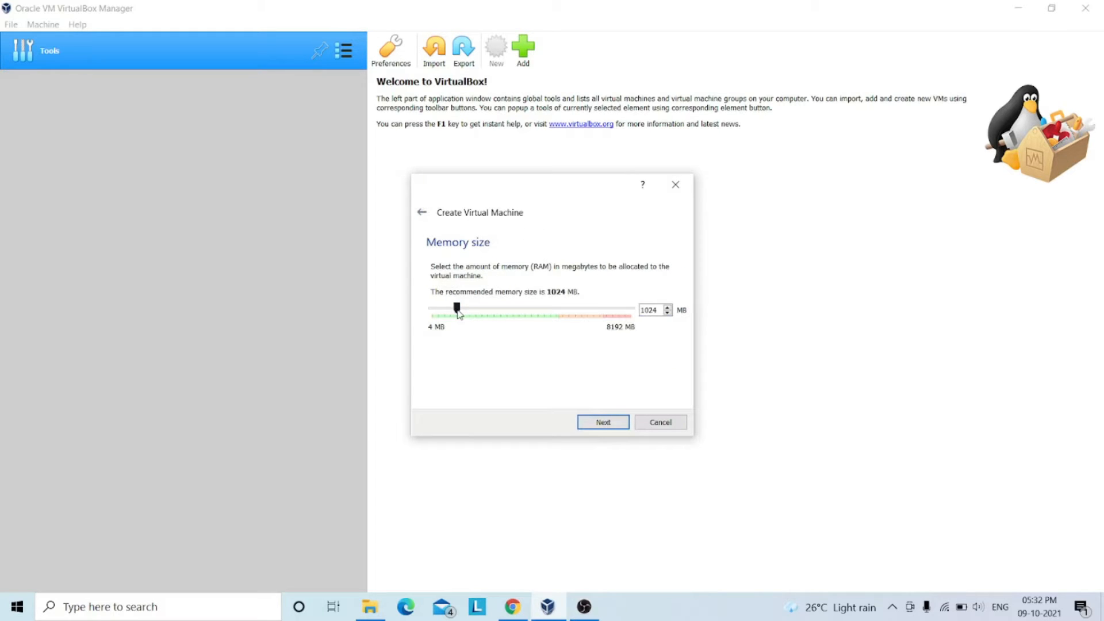
Allocate about 4453 MB of memory to the new machine and choose to create a virtual hard disk now.
drag(459, 314, 541, 322)
click(594, 427)
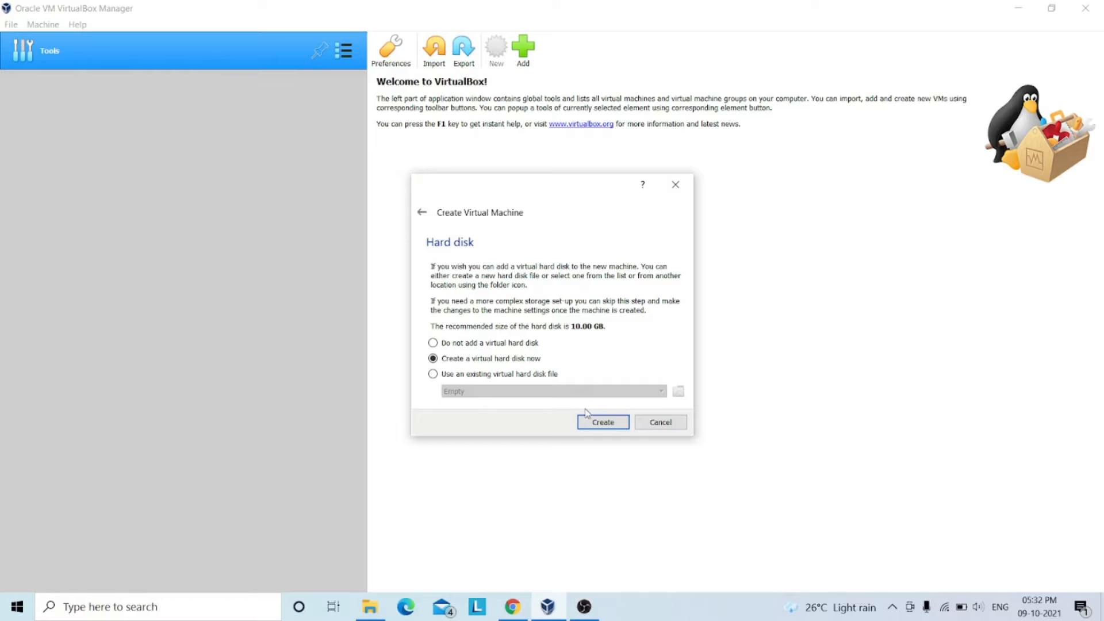
click(605, 423)
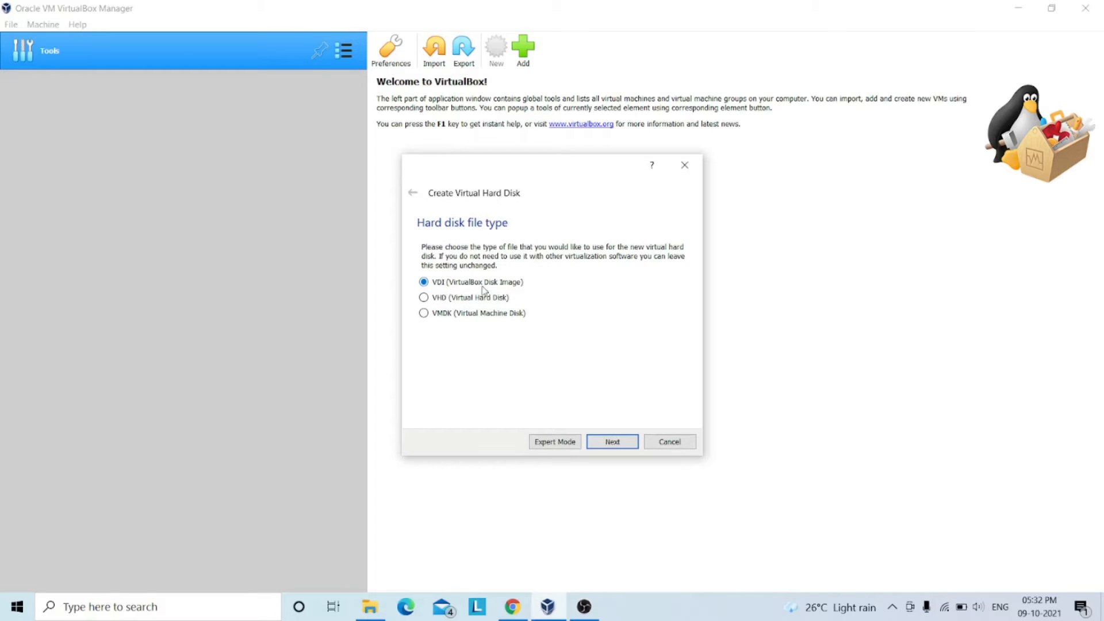
Create the virtual hard disk as a dynamically allocated VDI of about 66.18 GB in the default location.
click(612, 441)
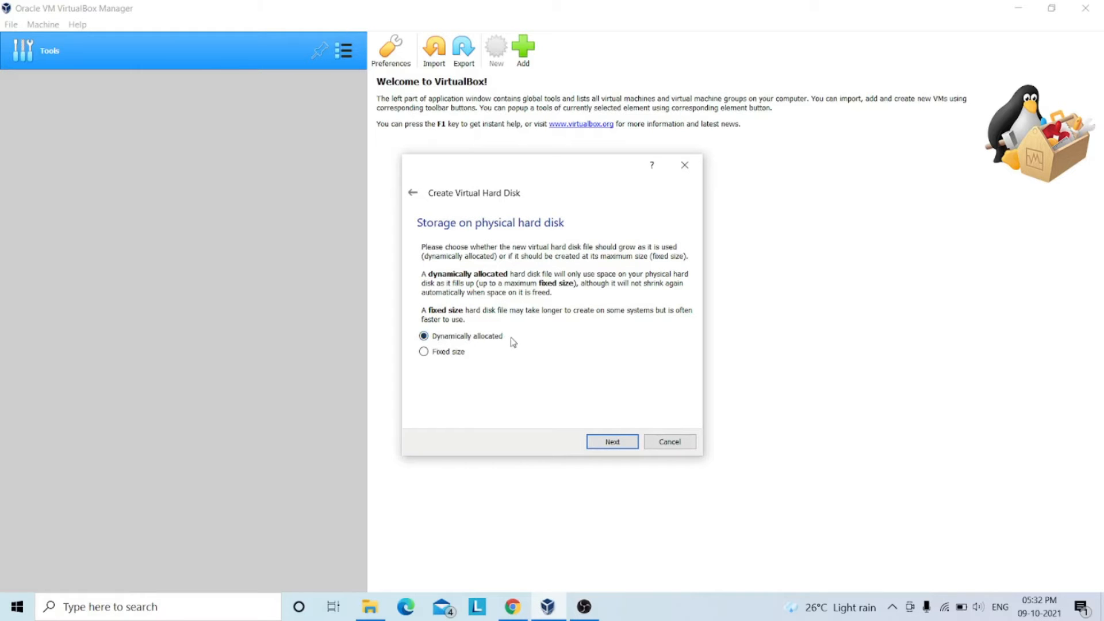
click(614, 443)
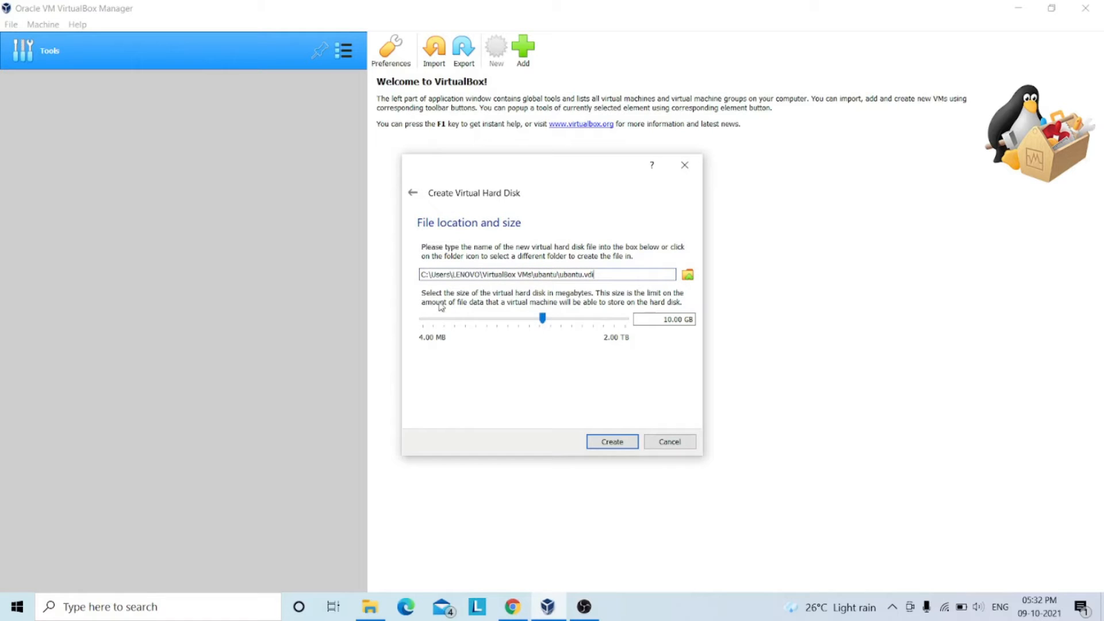
drag(542, 320, 573, 323)
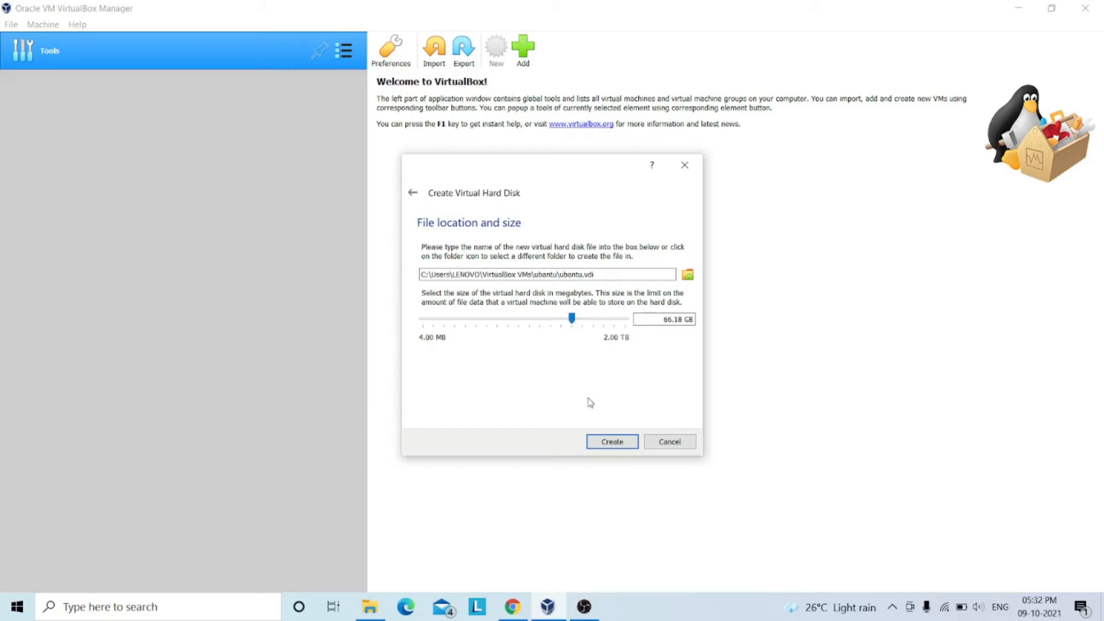
click(612, 443)
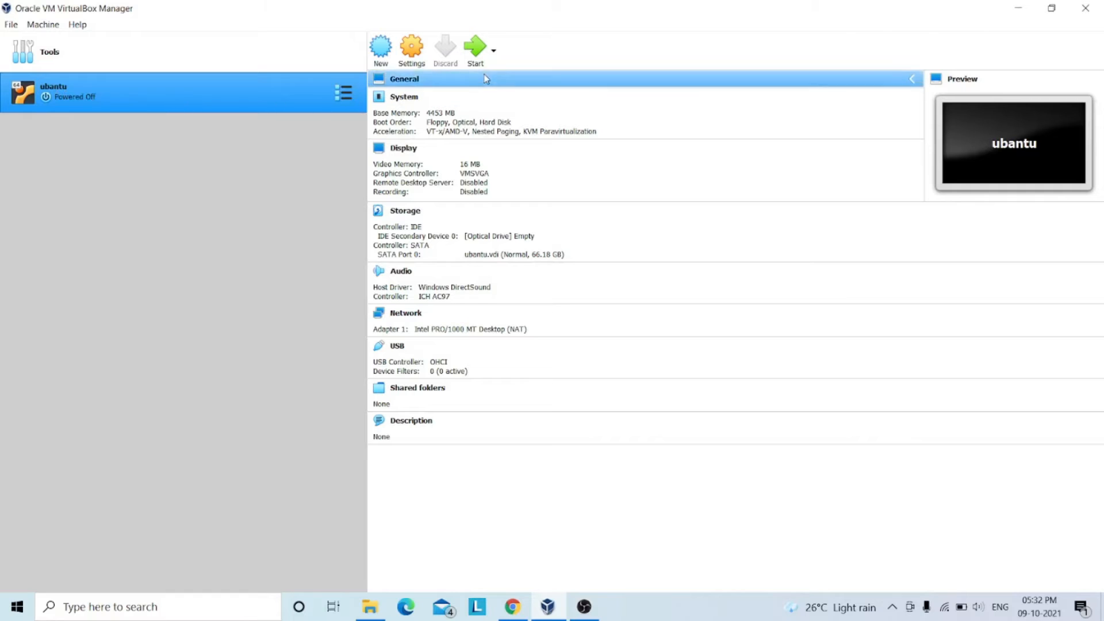
Set both the shared clipboard and Drag'n'Drop of the ubantu machine to Bidirectional.
click(415, 56)
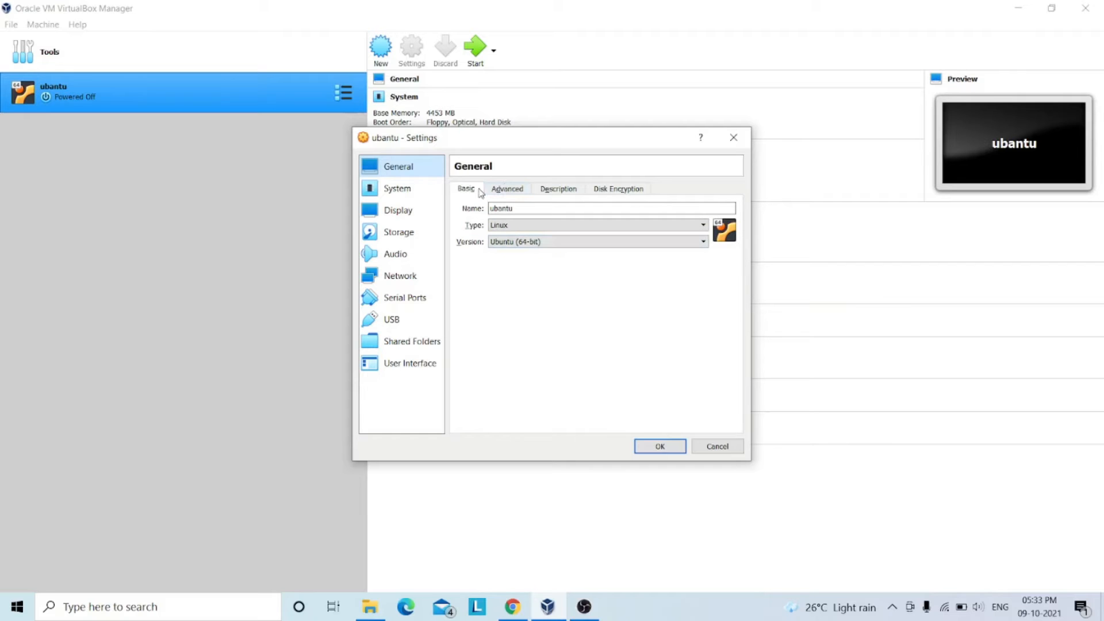
click(504, 190)
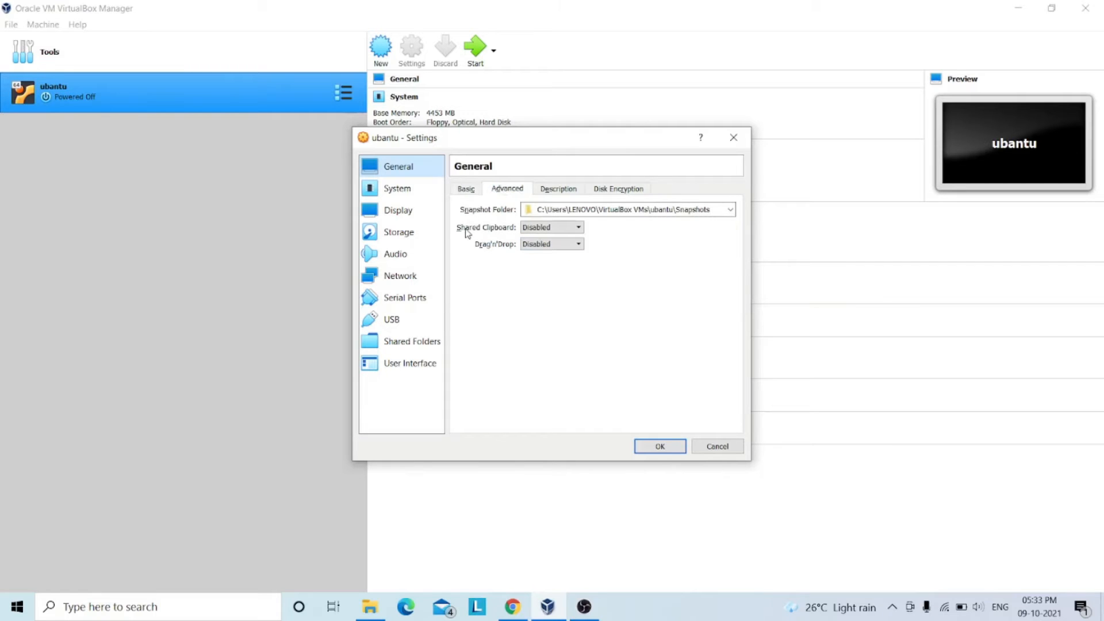
click(540, 228)
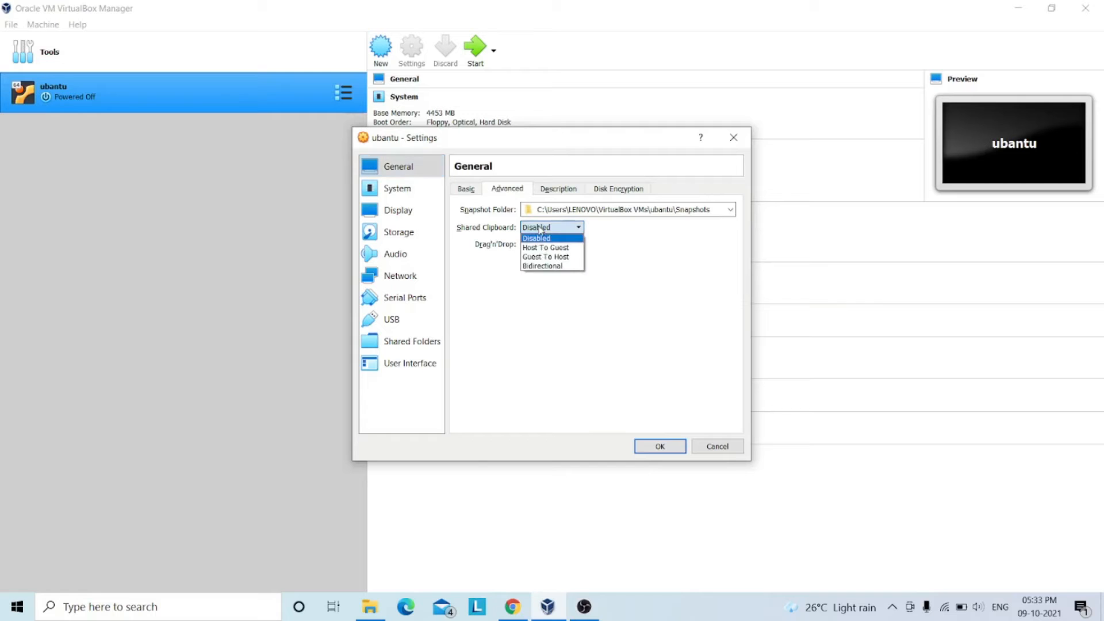
click(541, 267)
click(537, 246)
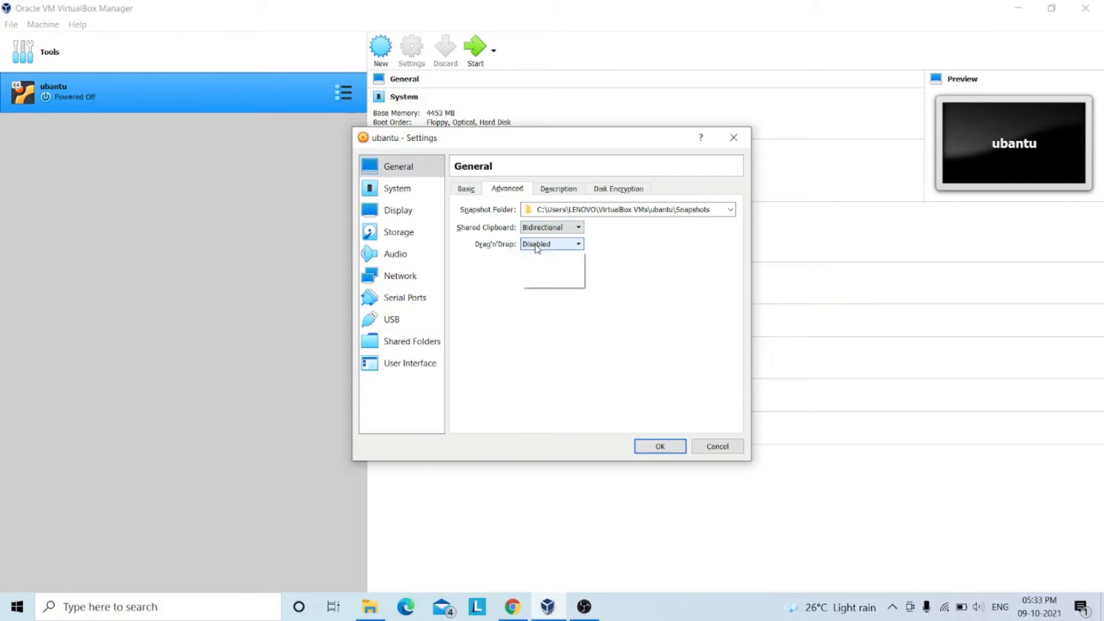
click(543, 283)
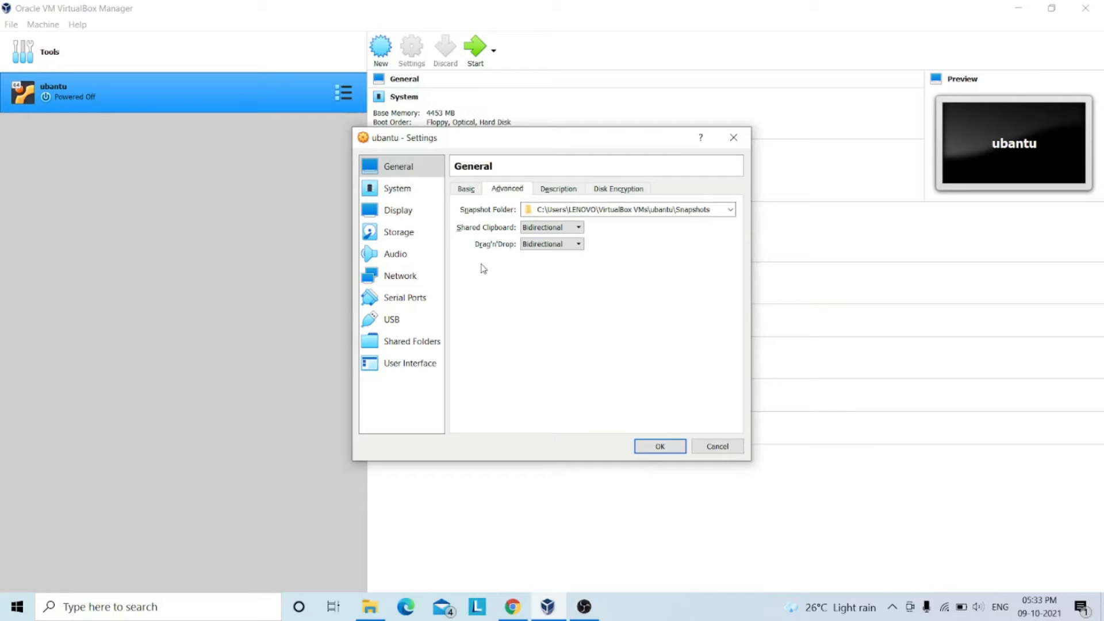
Set the ubantu machine's processor count to 4 in its system settings.
click(554, 192)
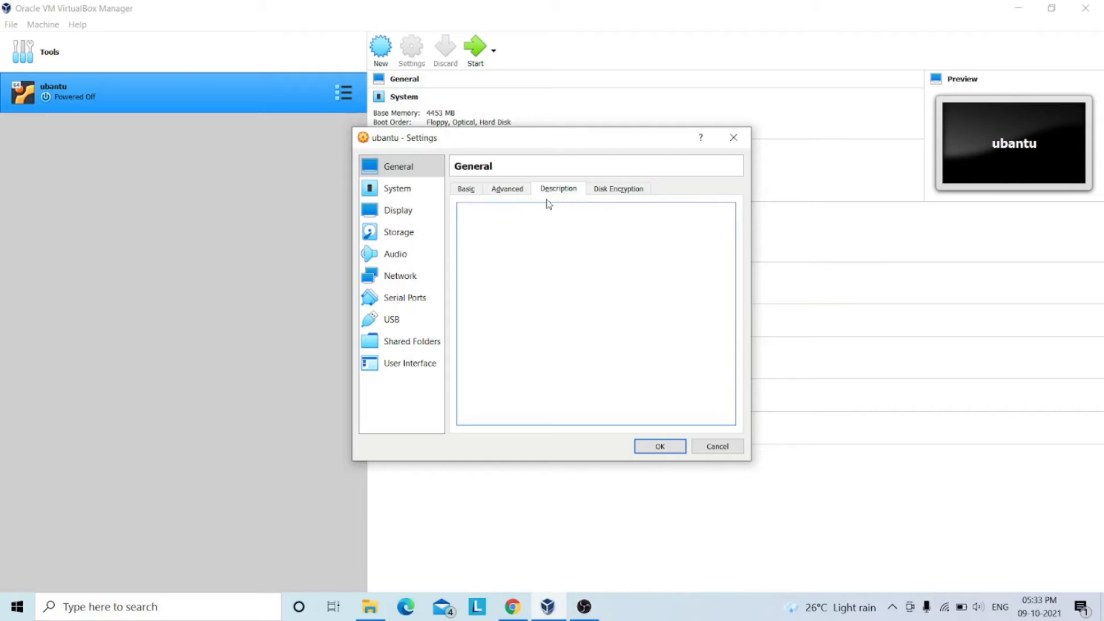
click(631, 192)
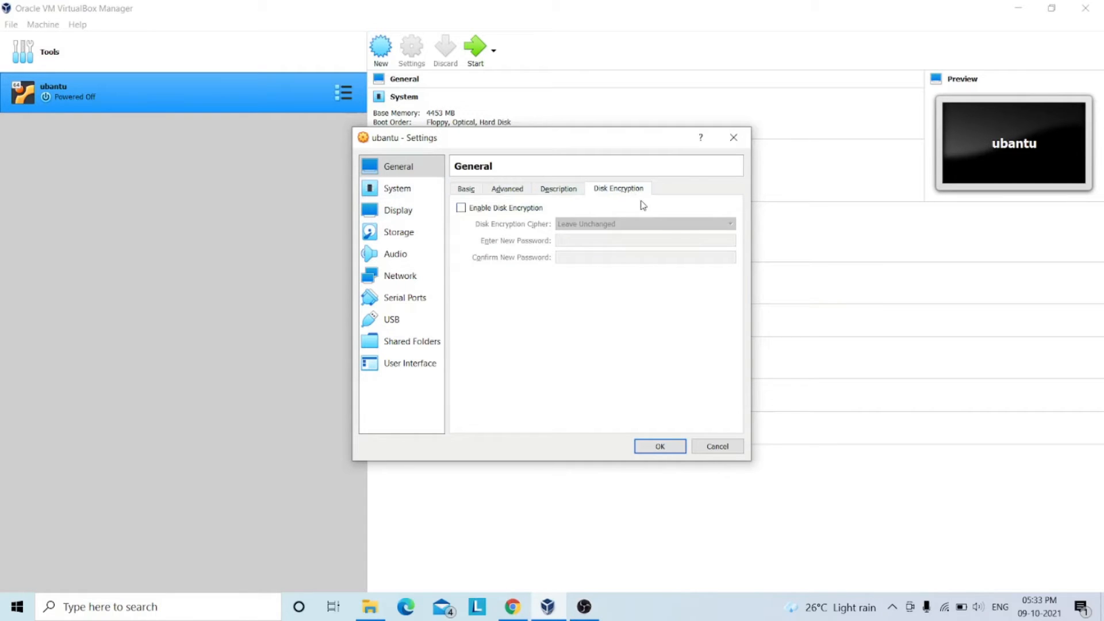
click(410, 195)
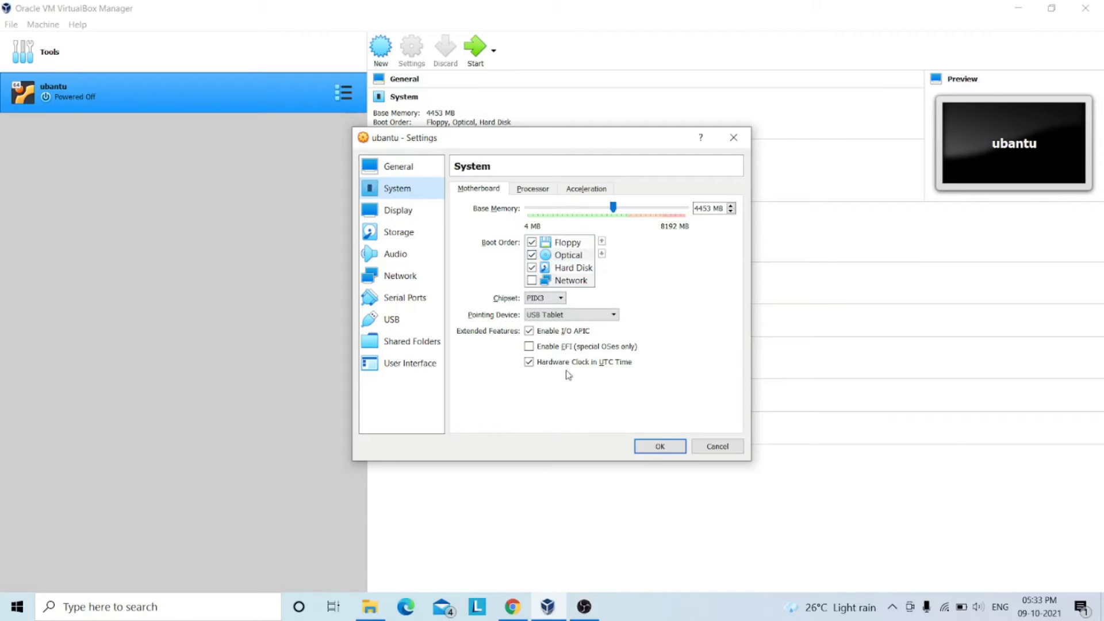
click(536, 193)
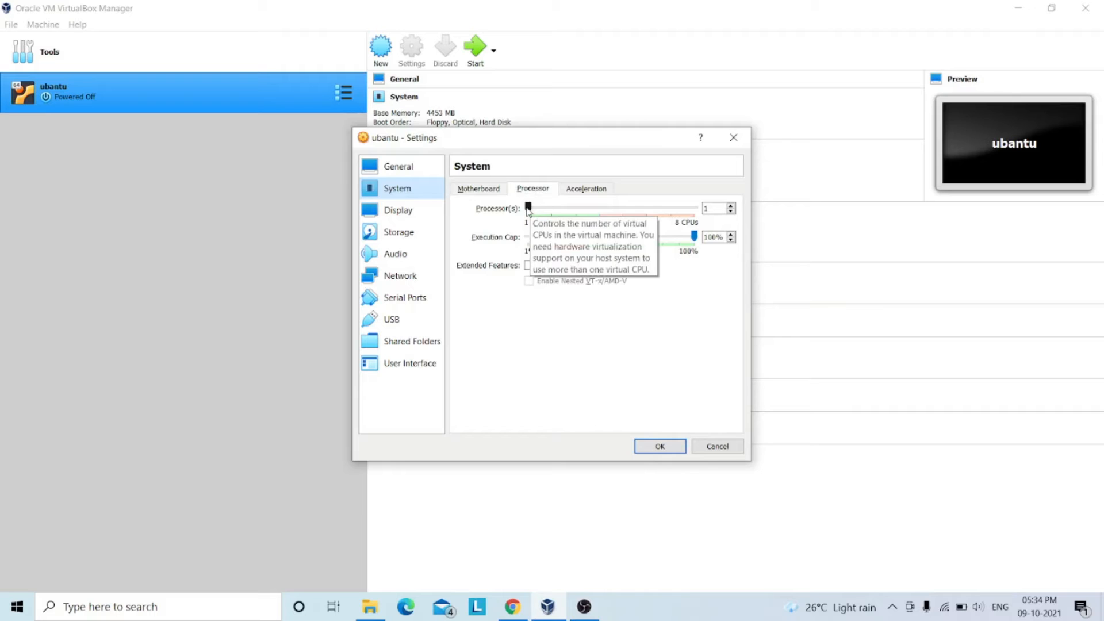
drag(528, 210, 589, 231)
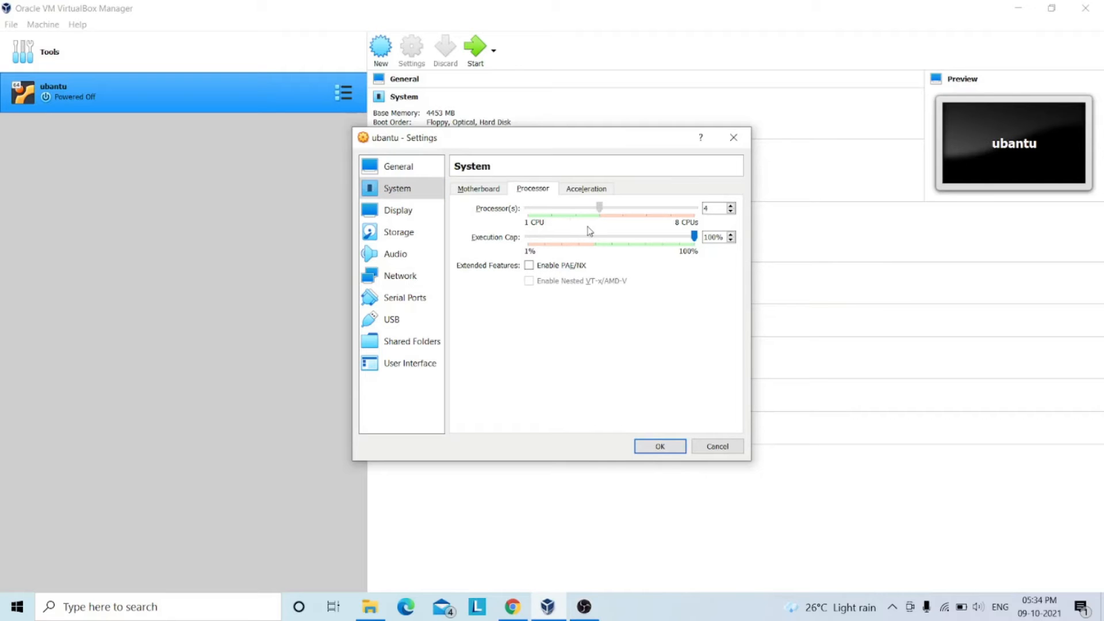
Attach the ubuntu-20.04.3-desktop-amd64 disc image to the ubantu machine's empty IDE optical drive and save the settings.
click(580, 190)
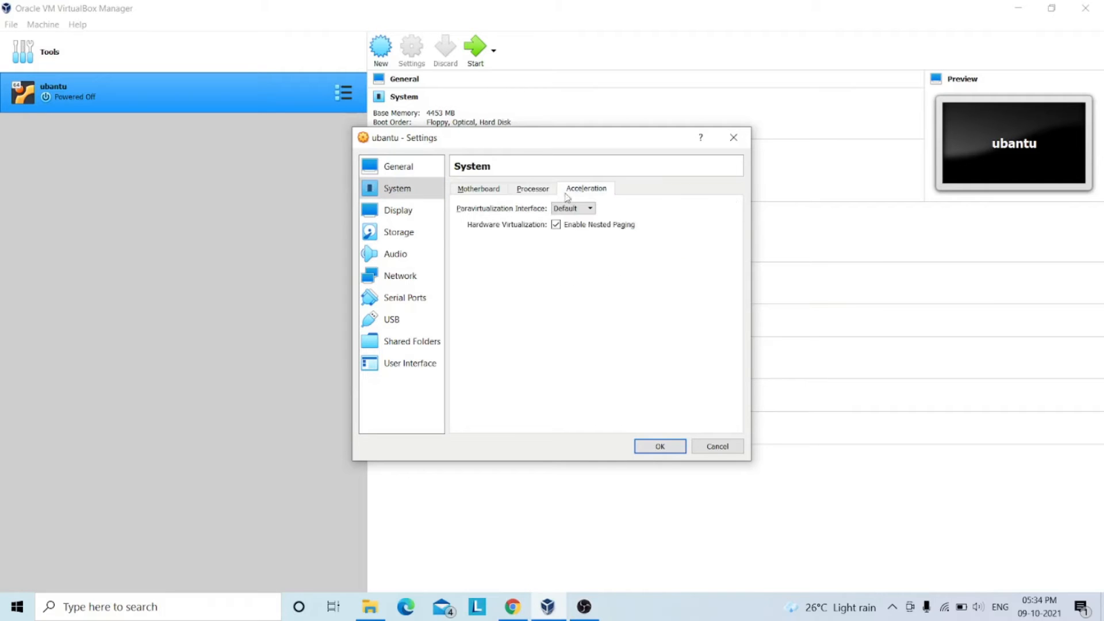
click(412, 220)
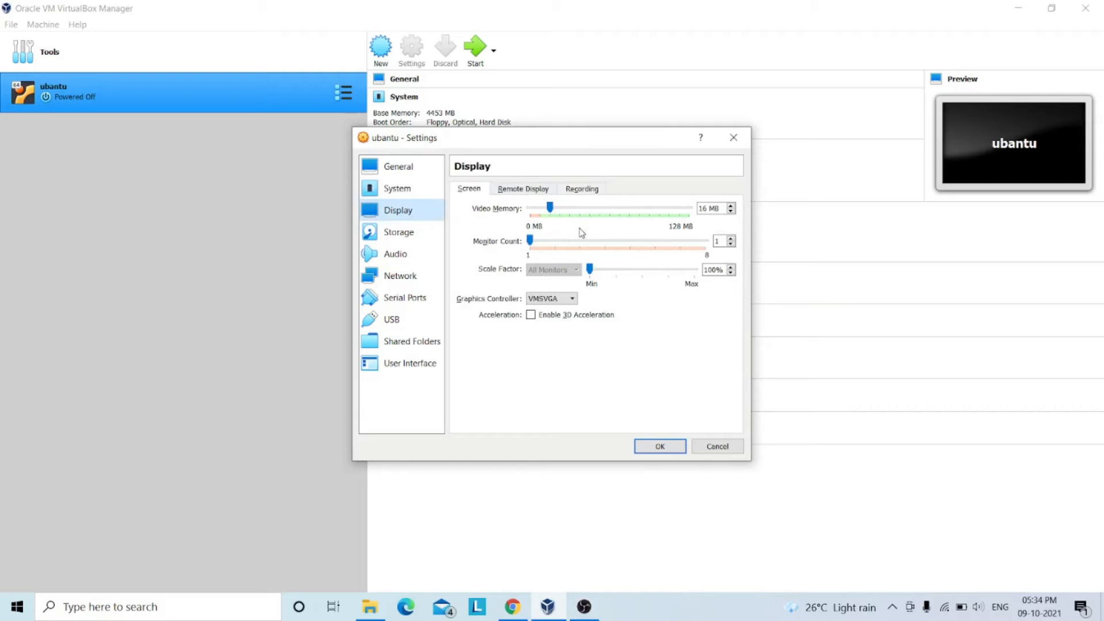
click(387, 237)
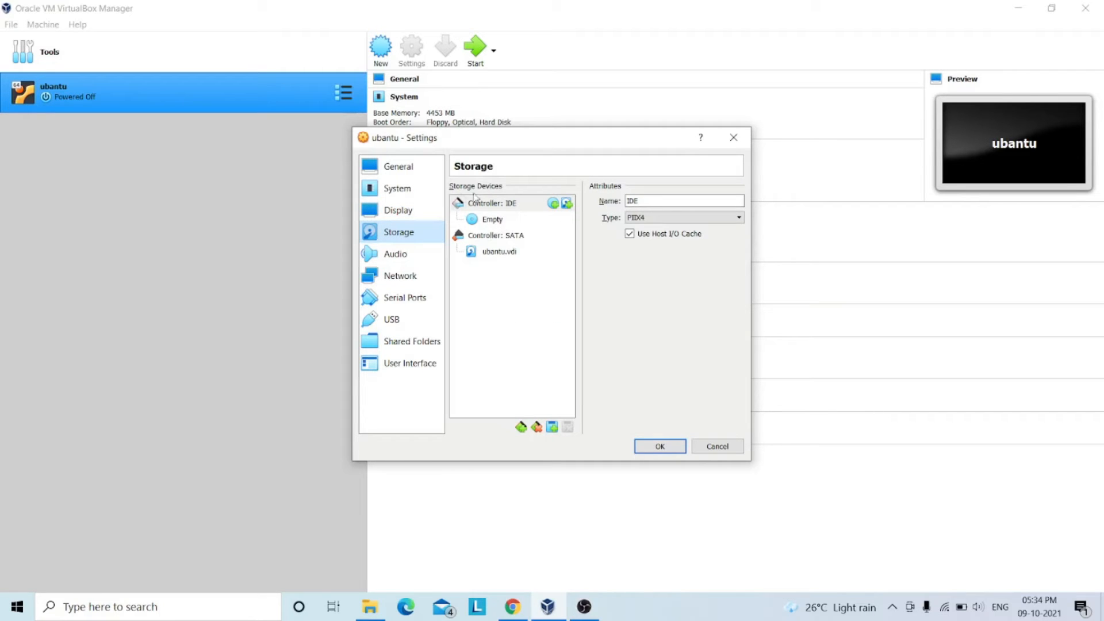
click(490, 222)
click(737, 202)
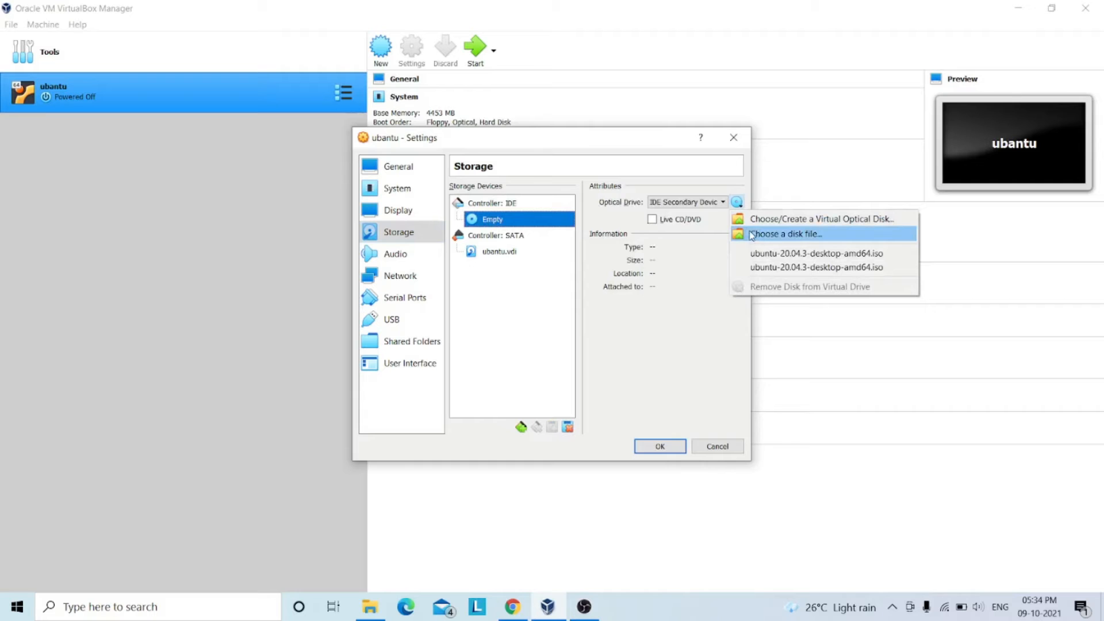
click(785, 234)
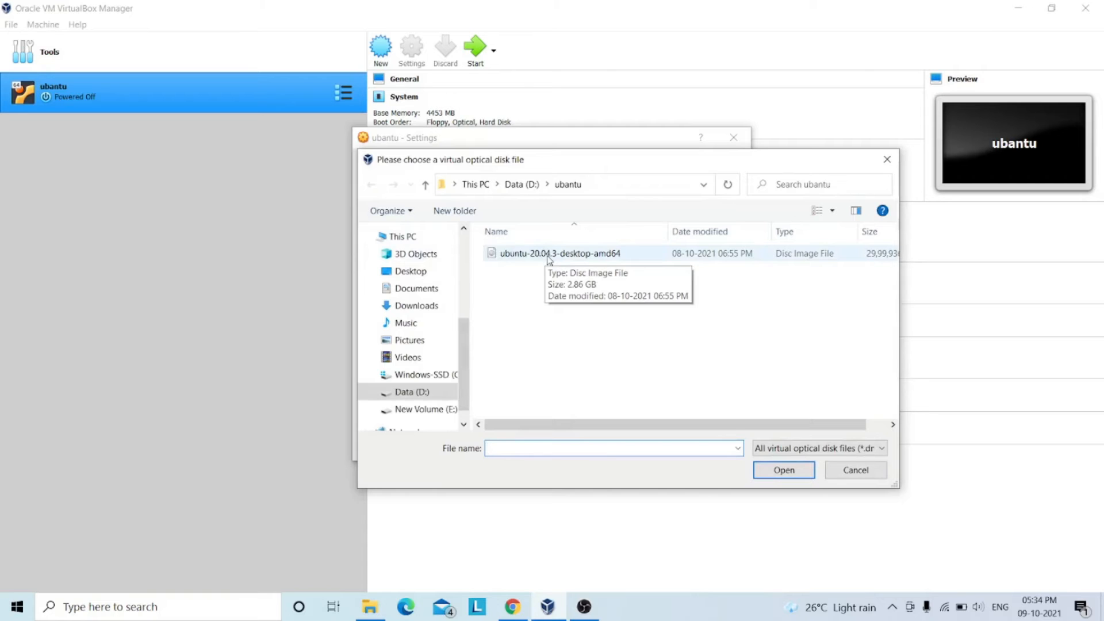
click(549, 260)
click(774, 471)
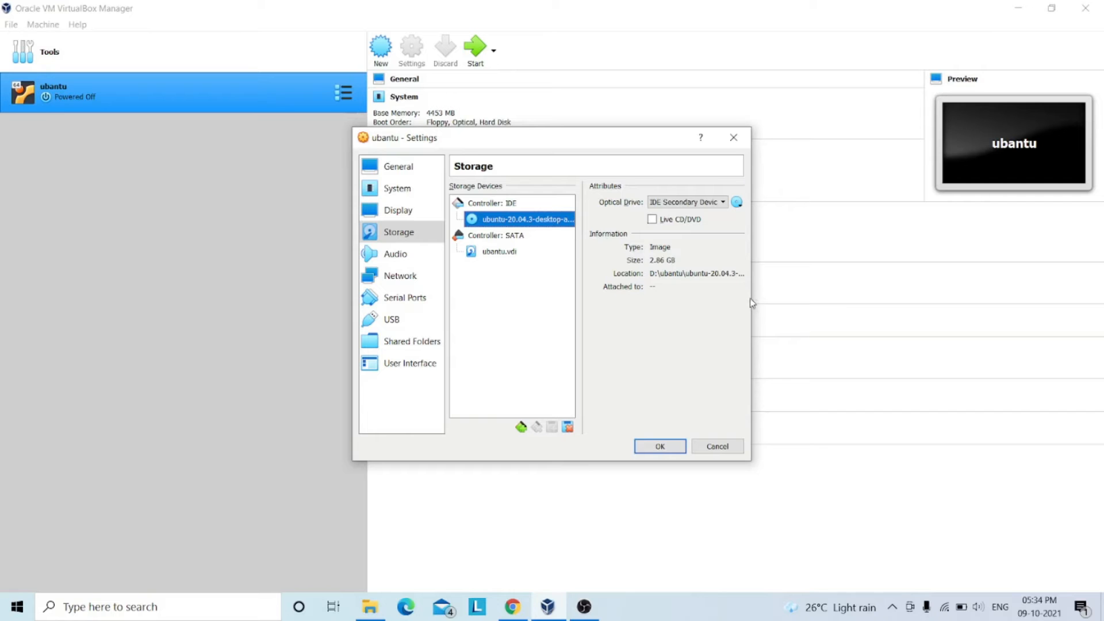
drag(756, 298, 858, 305)
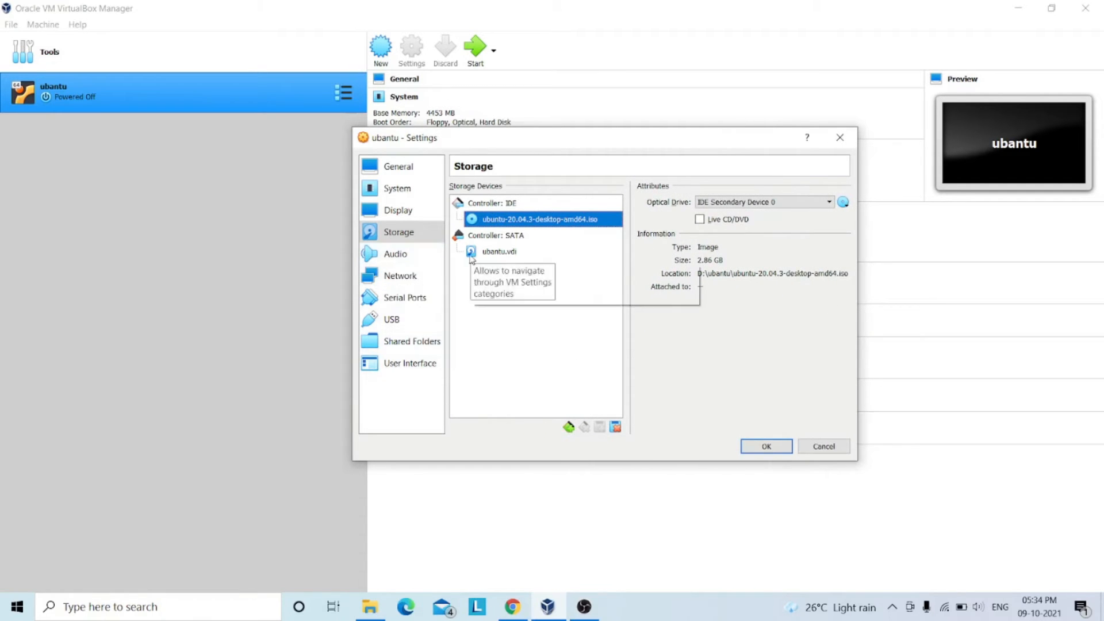
click(788, 443)
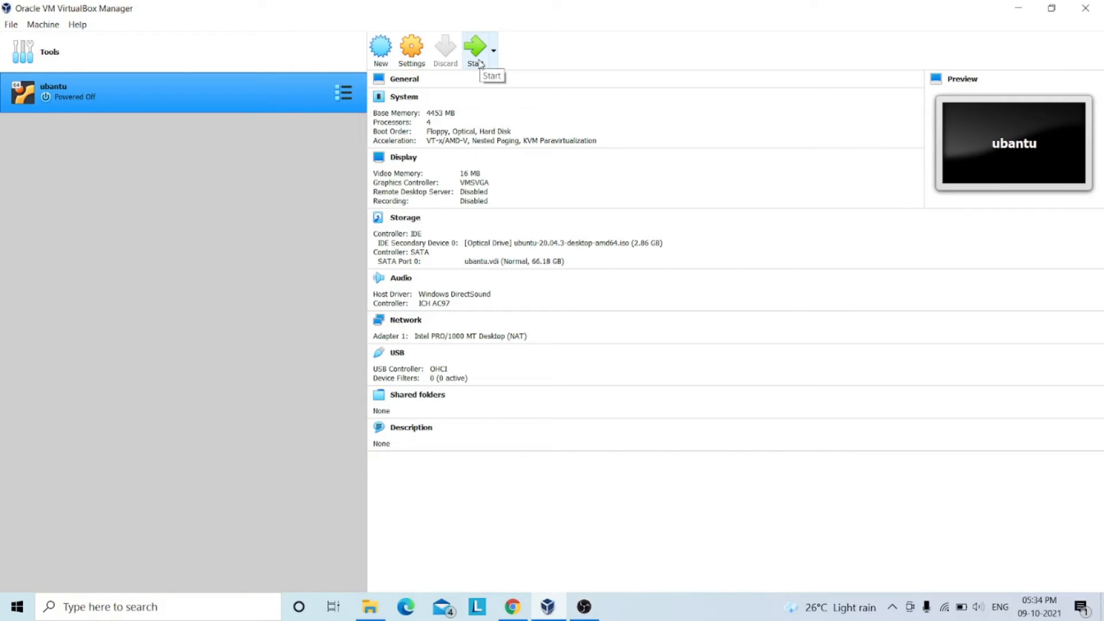
Start the ubantu virtual machine and dismiss the keyboard and mouse capture notices.
click(476, 53)
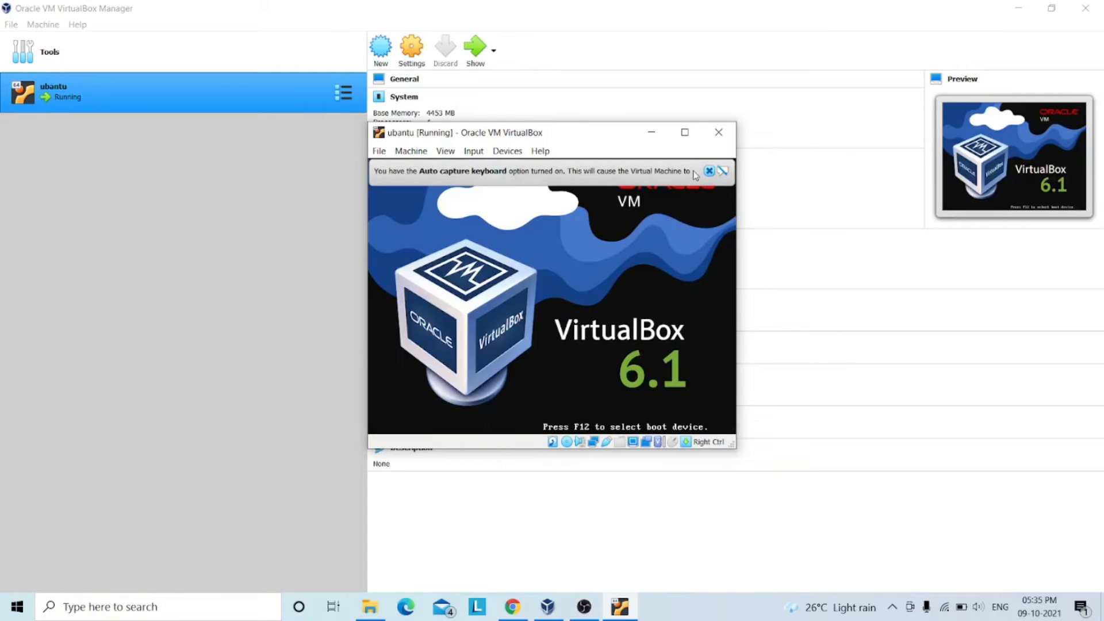
click(708, 171)
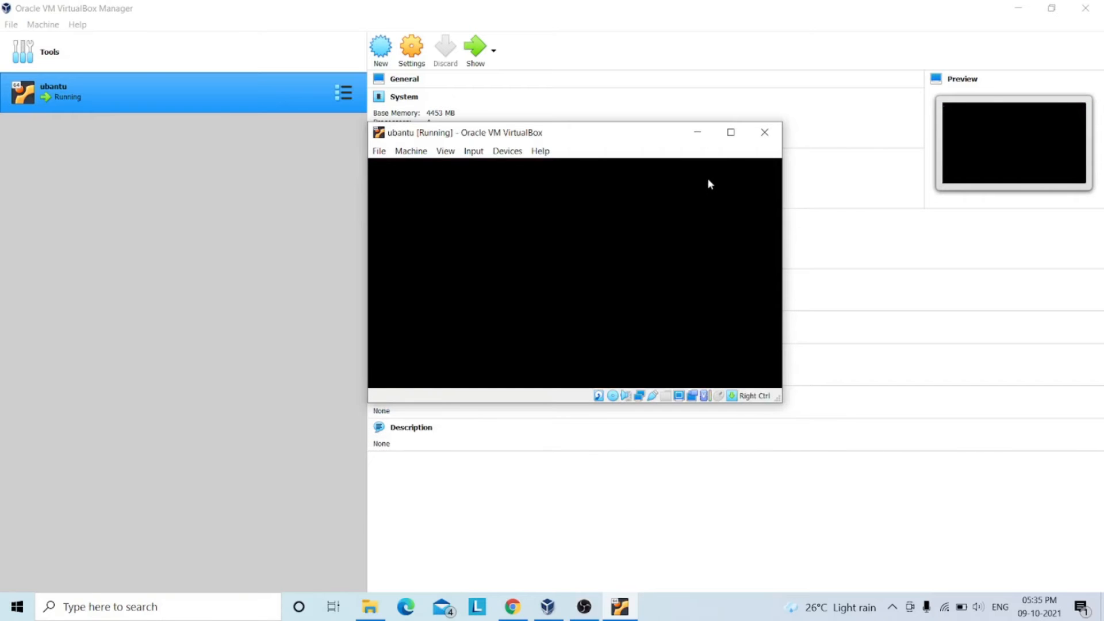
click(802, 171)
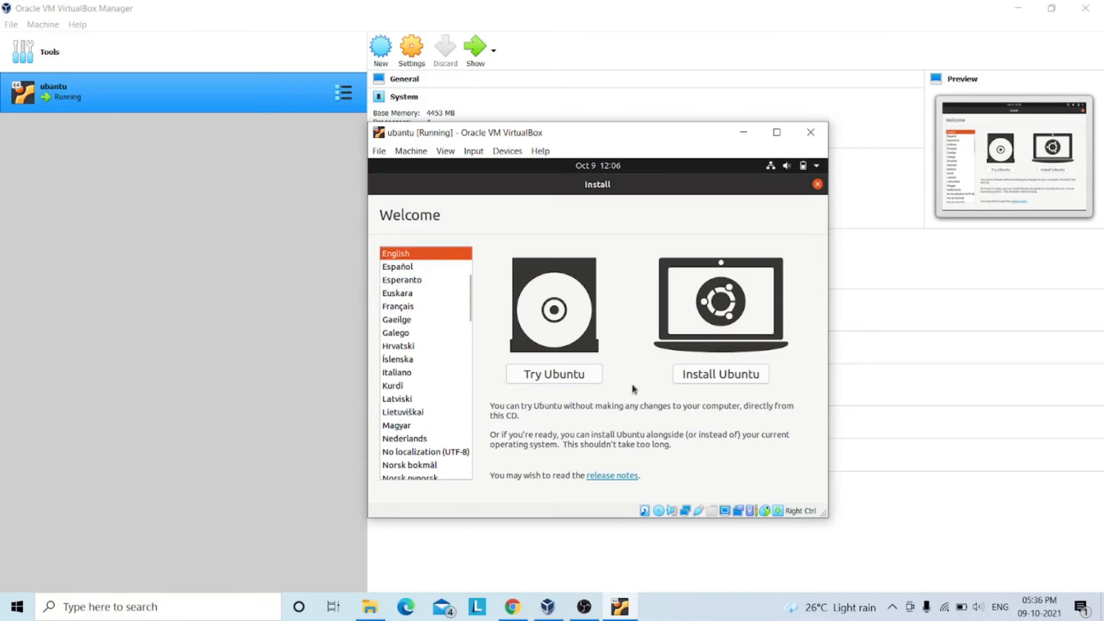
Begin installing Ubuntu in English, test the English (US) keyboard layout with "asdfs" and accept it.
click(731, 376)
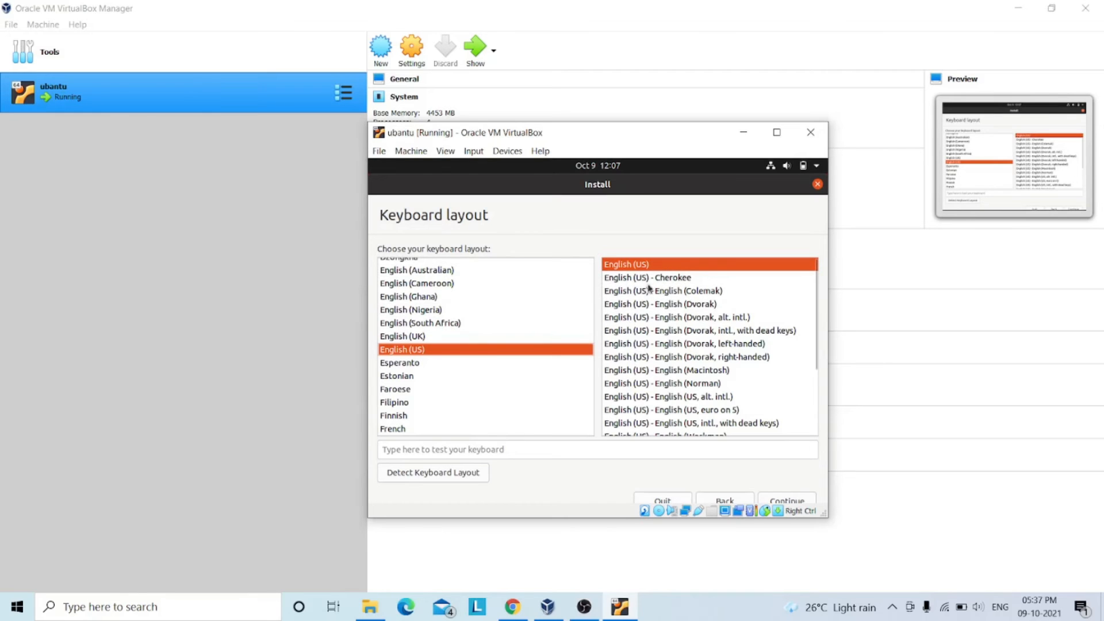
click(443, 450)
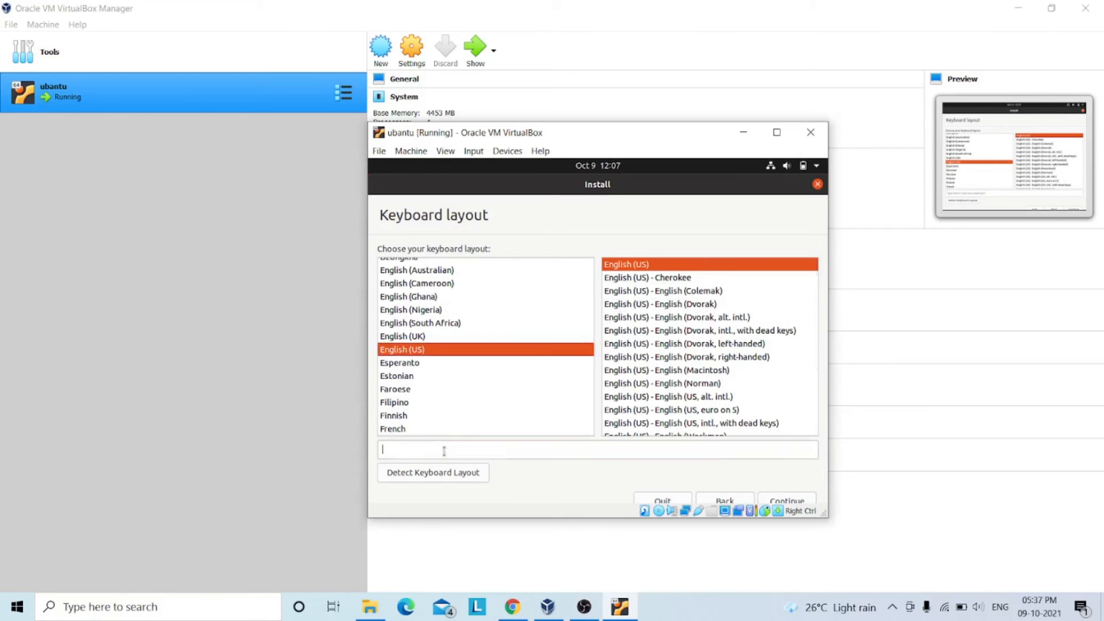
text(asdfs)
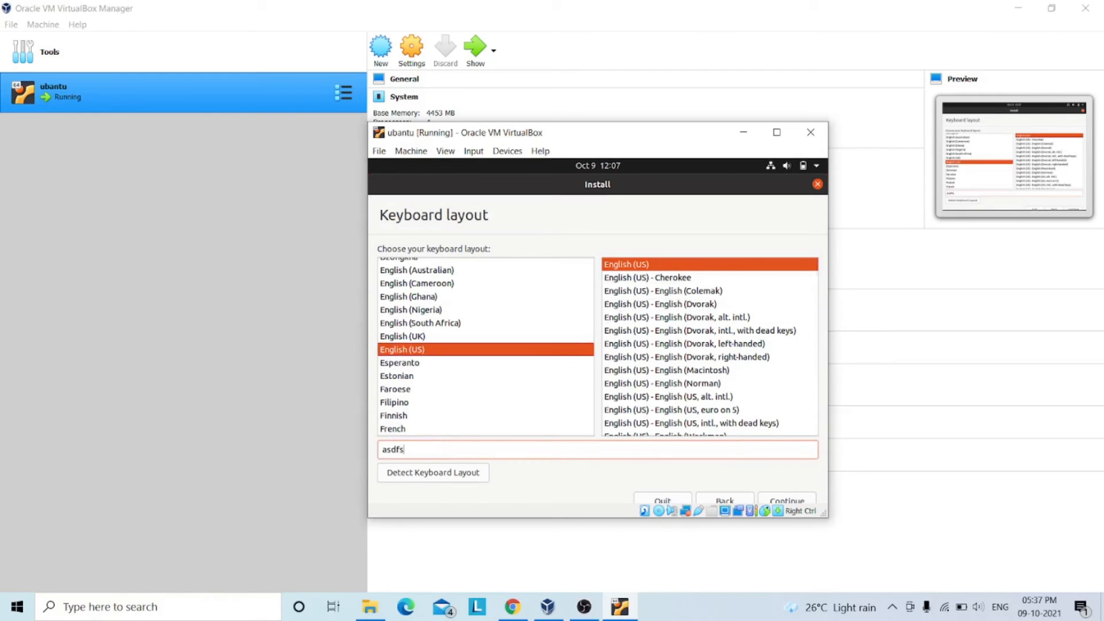
click(773, 499)
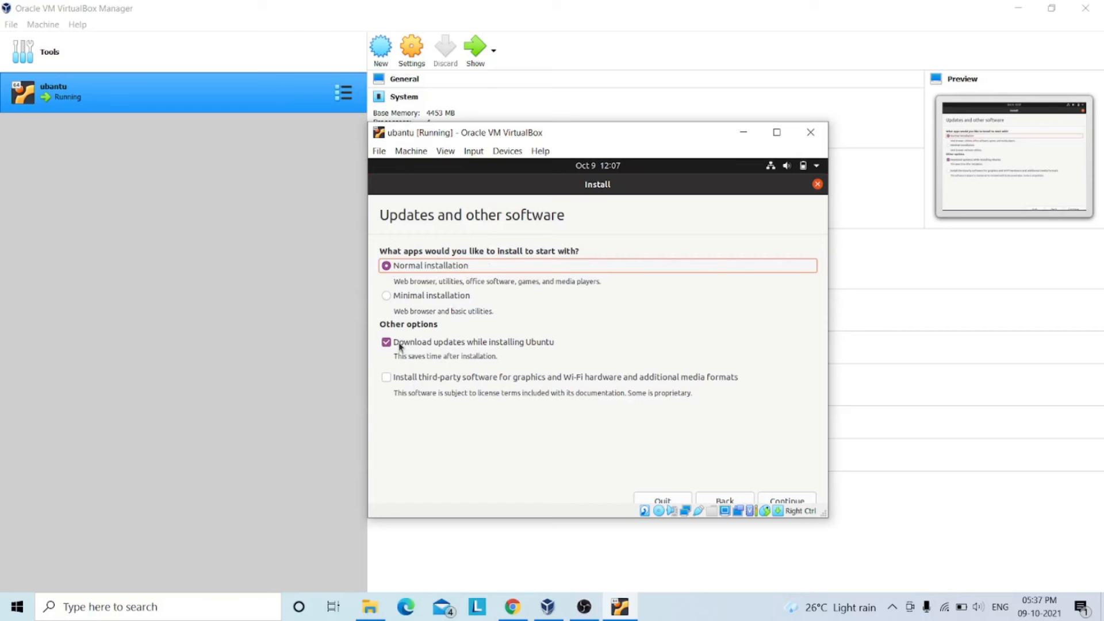
Include third-party software in the normal installation and confirm erasing the disk to install Ubuntu.
click(394, 379)
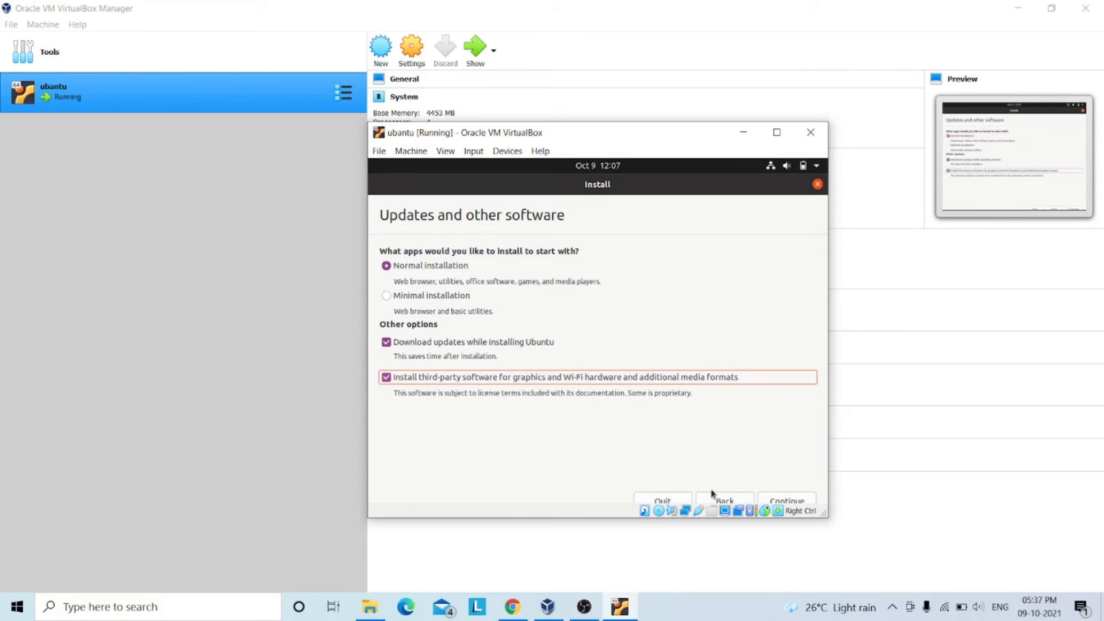
click(794, 502)
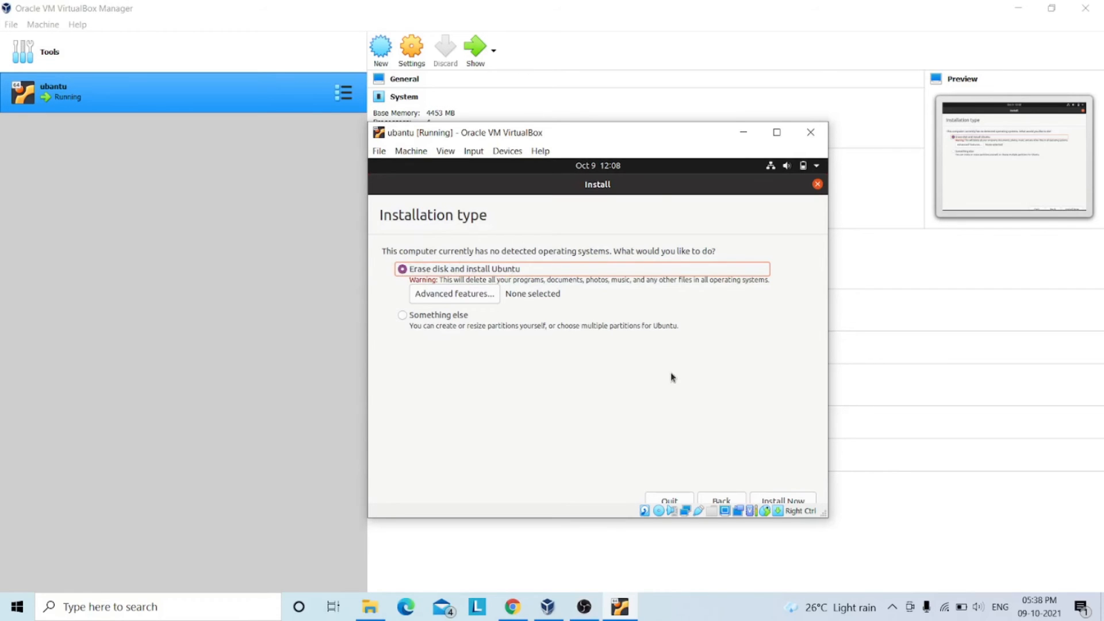
click(784, 492)
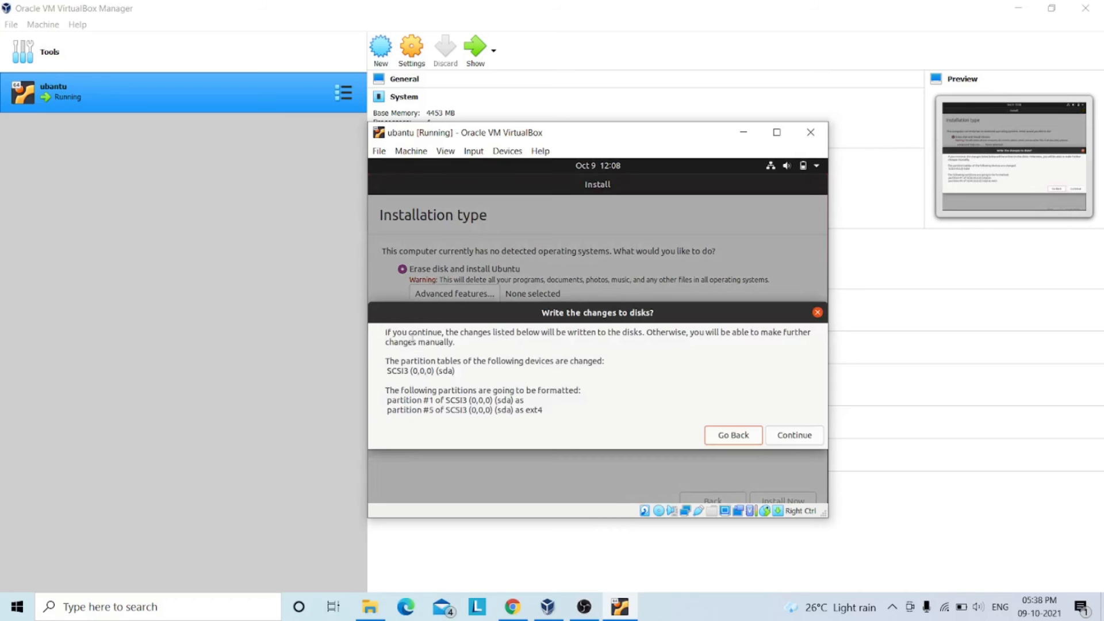
click(797, 438)
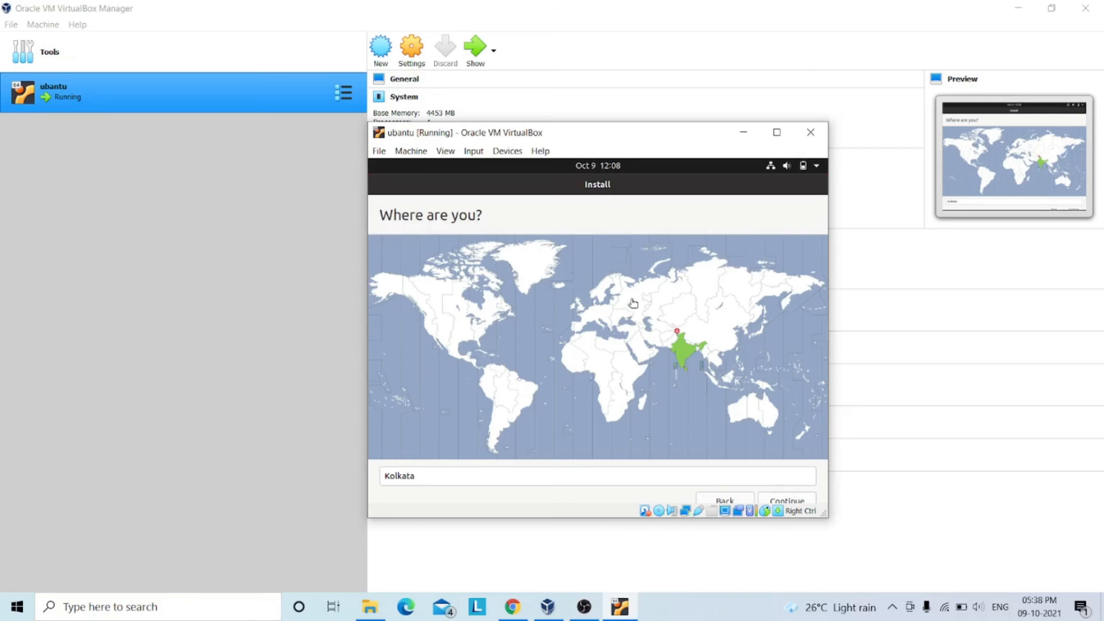
Accept Kolkata as the location and enter the user's name for the new account, keeping the suggested computer name and username.
click(678, 356)
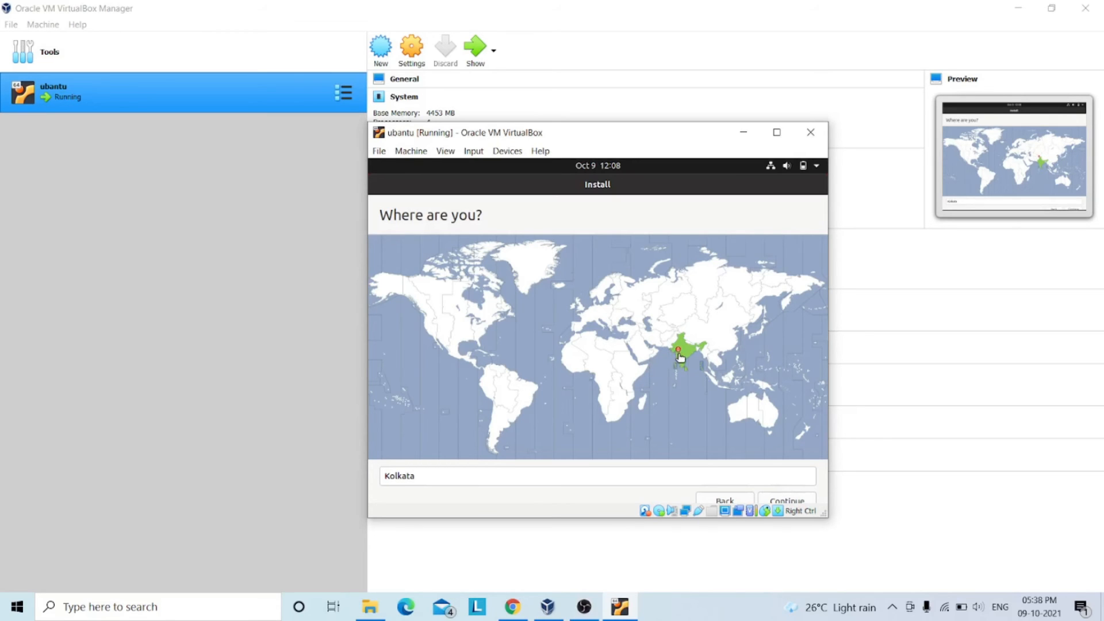
click(780, 502)
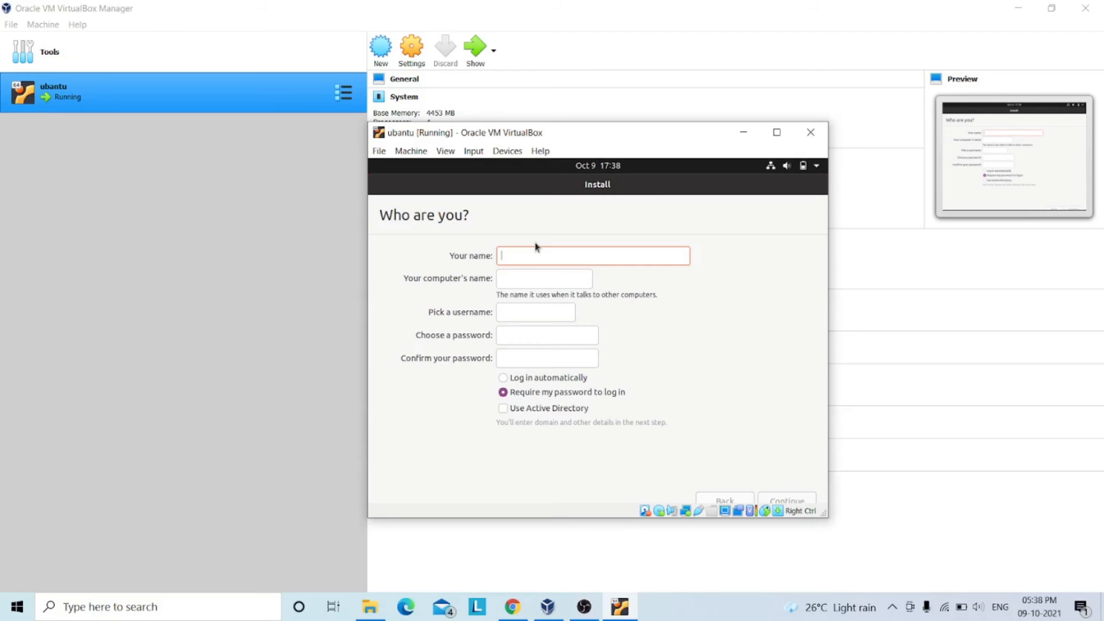
text(ajay)
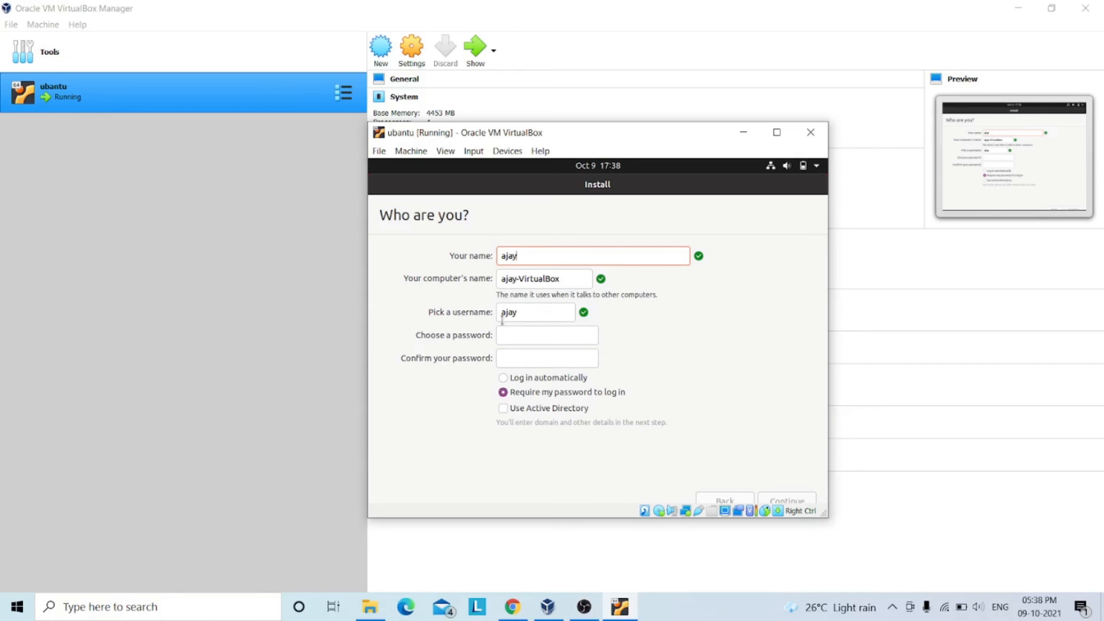
click(522, 336)
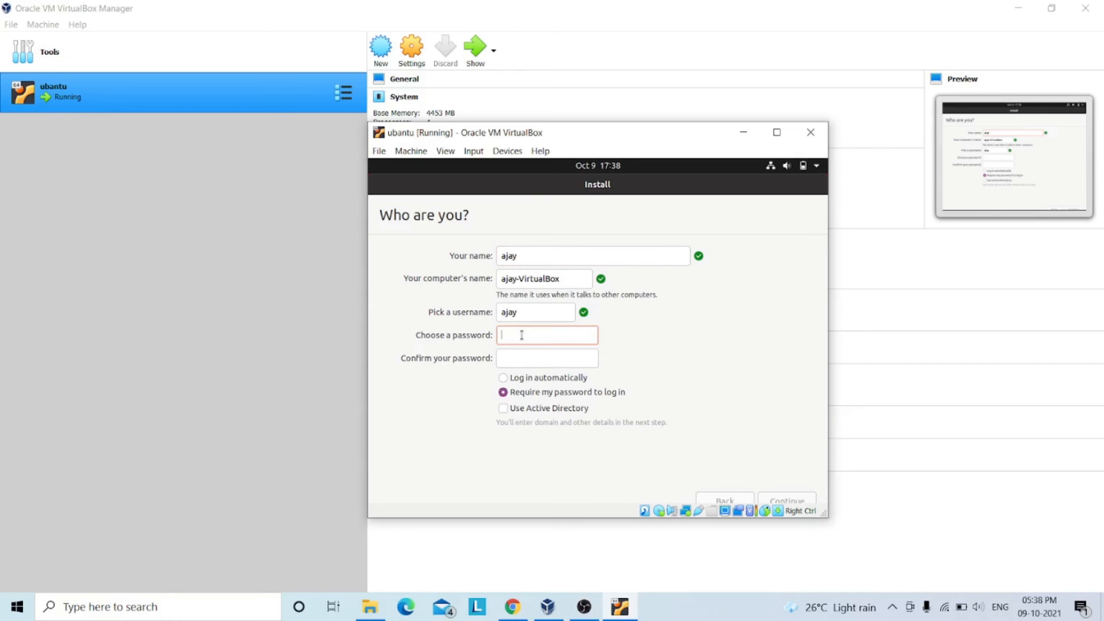
key(shift+Tab)
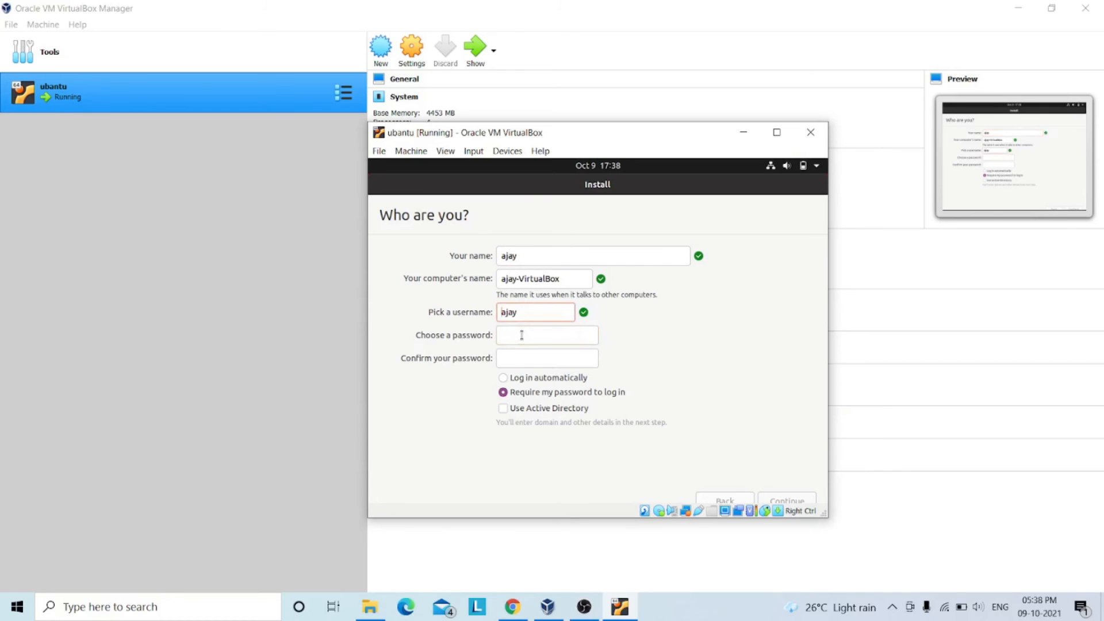
key(Num_Lock)
text(7)
key(BackSpace)
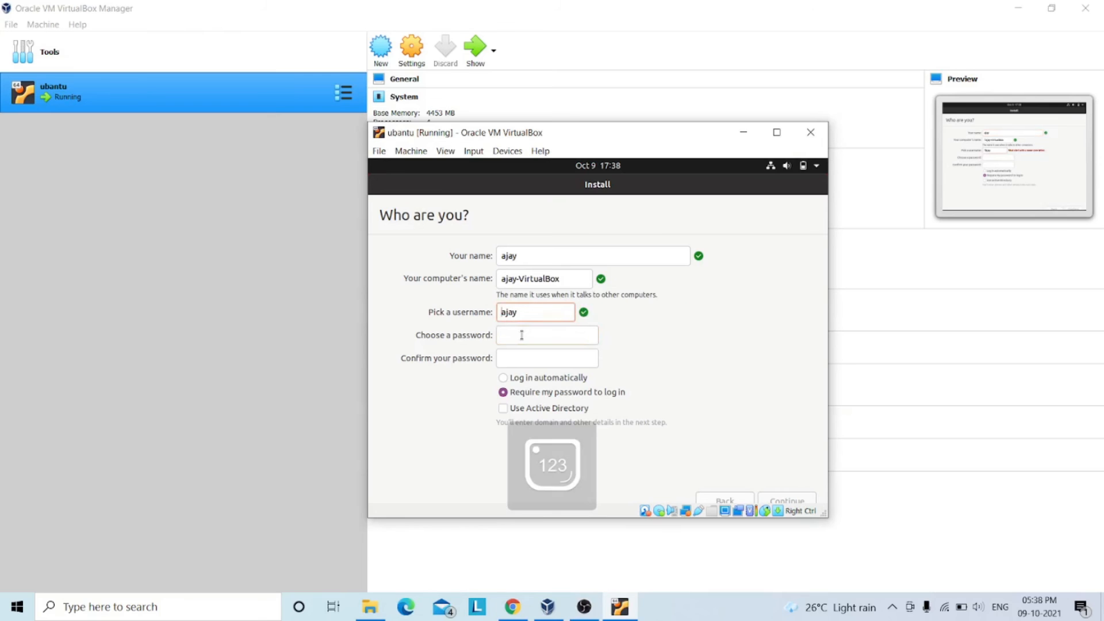
Enter and confirm the account password, keep it required at login, and continue the installation.
click(548, 336)
text(●●●●●●)
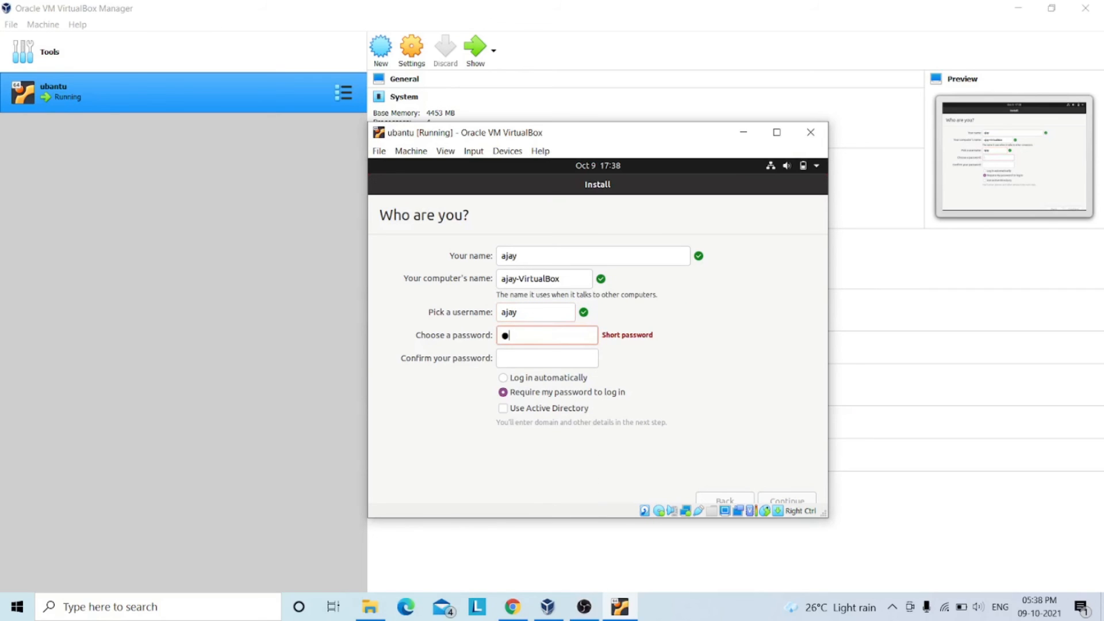
text(●●●●)
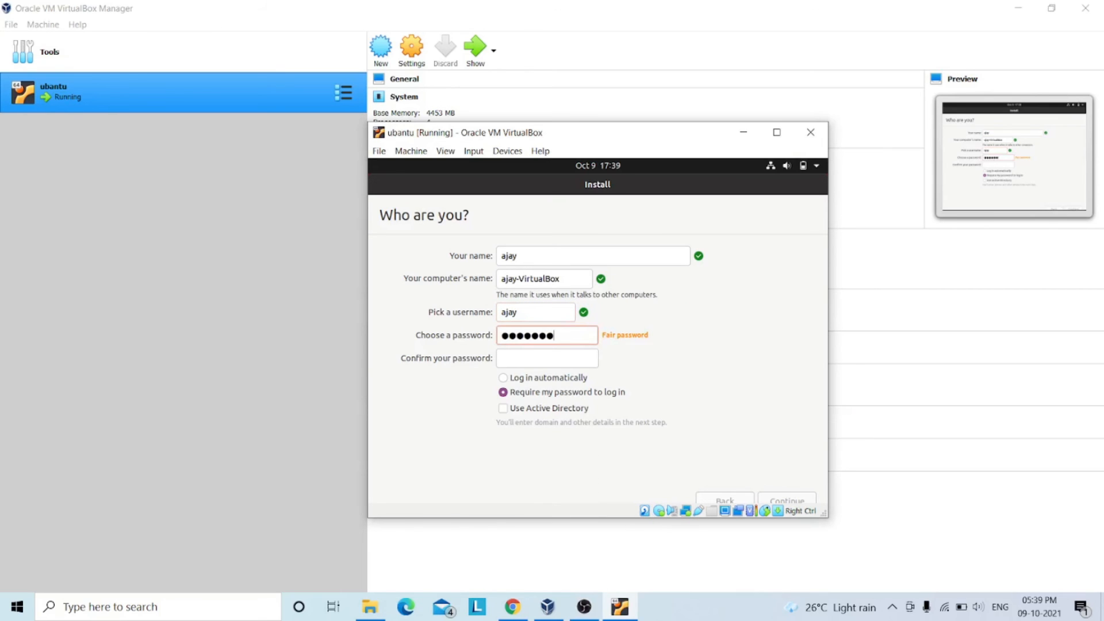
click(547, 359)
text(●●●●●●●●●●)
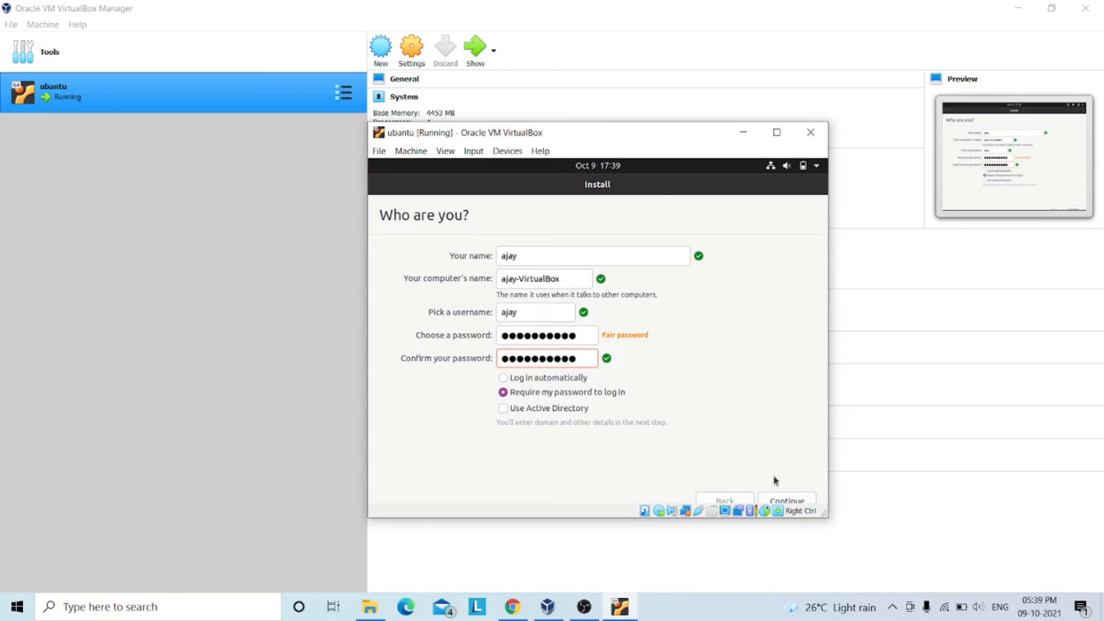
click(785, 499)
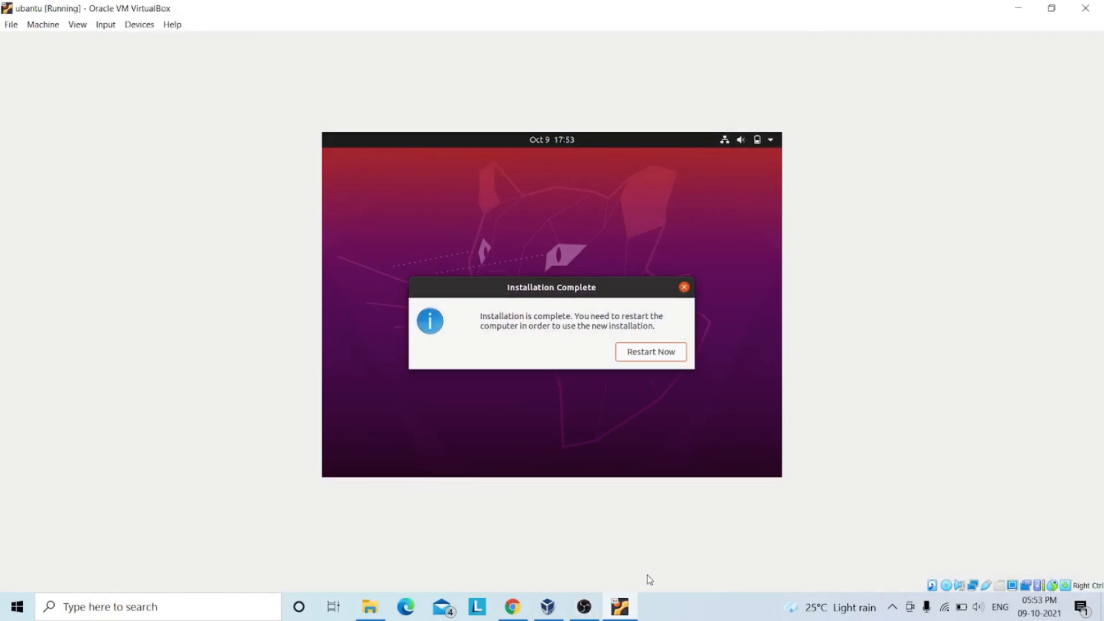
Restart the virtual machine to finish the Ubuntu installation.
click(647, 351)
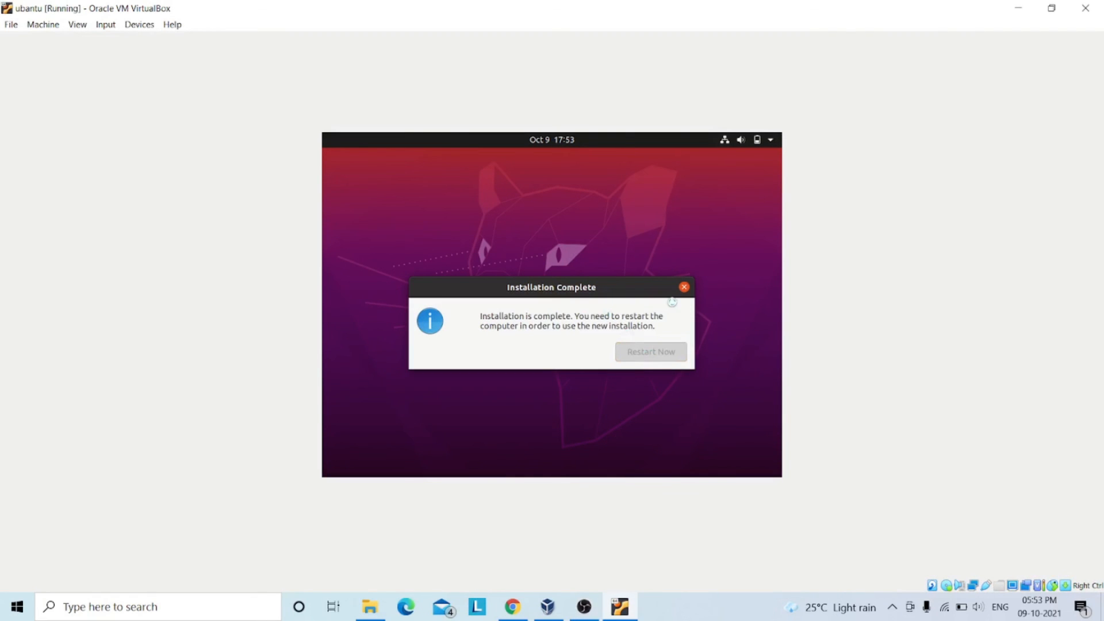